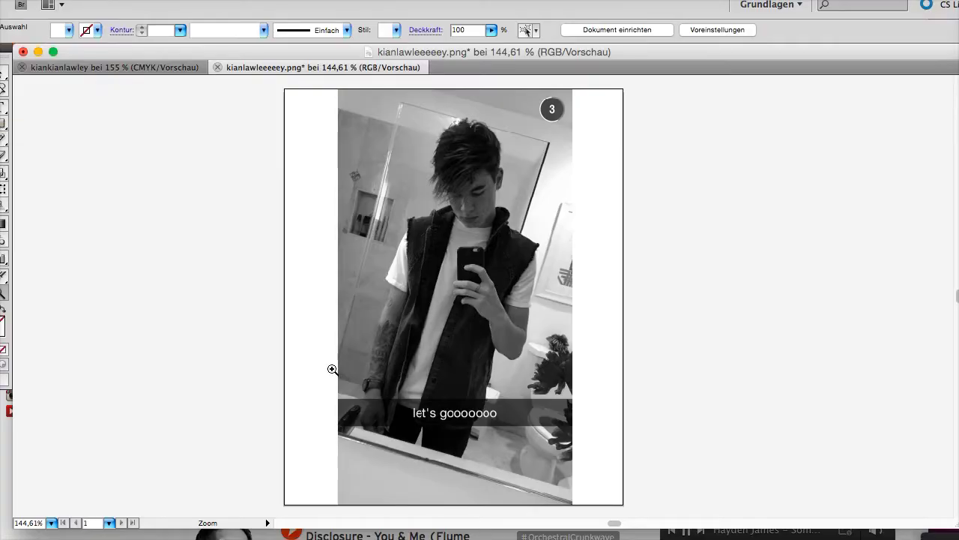
Bring the Illustrator document with the mirror-selfie photo back to the front.
left_click(332, 368)
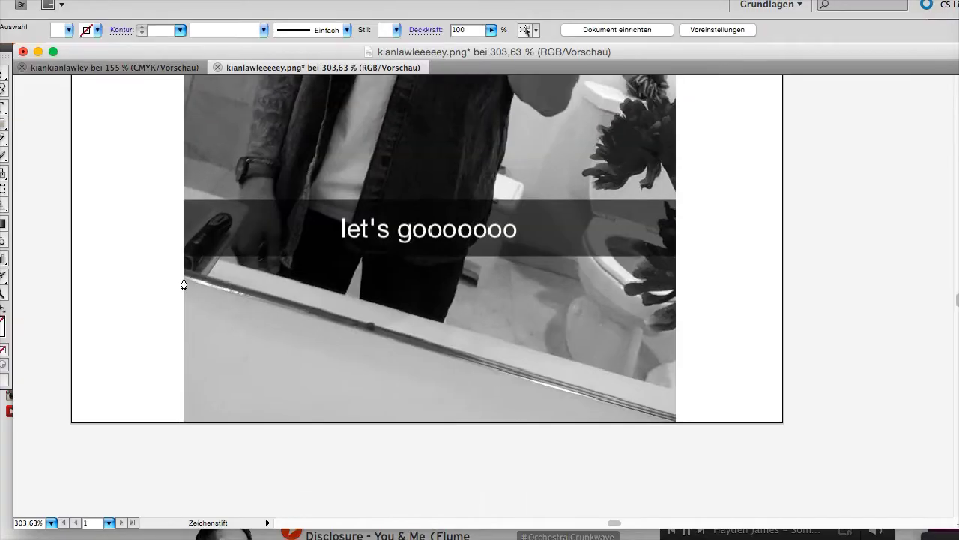
Close the mirror's bottom strip into a filled shape with the Pen tool.
left_click(676, 422)
scroll(347, 255, "up", 2)
left_click(679, 478)
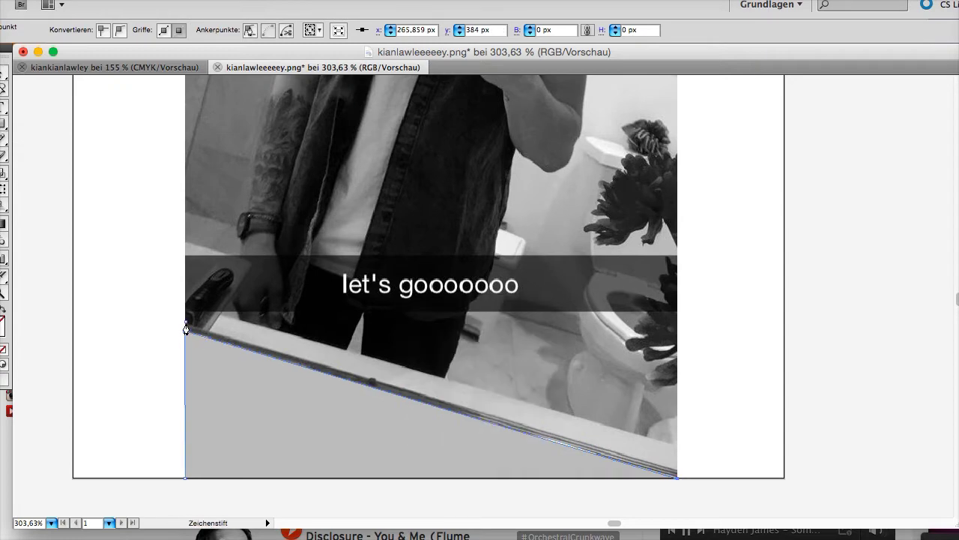
key("p")
scroll(494, 414, "up", 1)
left_click(653, 465)
left_click(196, 336)
scroll(236, 349, "up", 1)
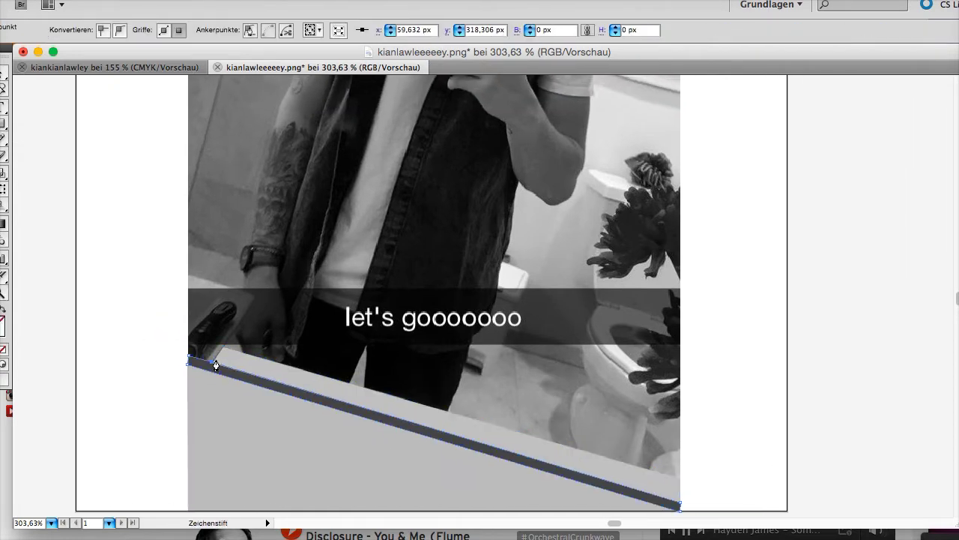
Add layer Ebene 5 above the photo and lock the photo layer Ebene 1.
key("F7")
left_click(894, 494)
left_click(808, 349)
left_click(917, 494)
left_click(788, 363)
Trace the lower-left quadrilateral area and remove its fill.
left_click(255, 296)
left_click(187, 353)
left_click(213, 362)
left_click(189, 275)
left_click(256, 296)
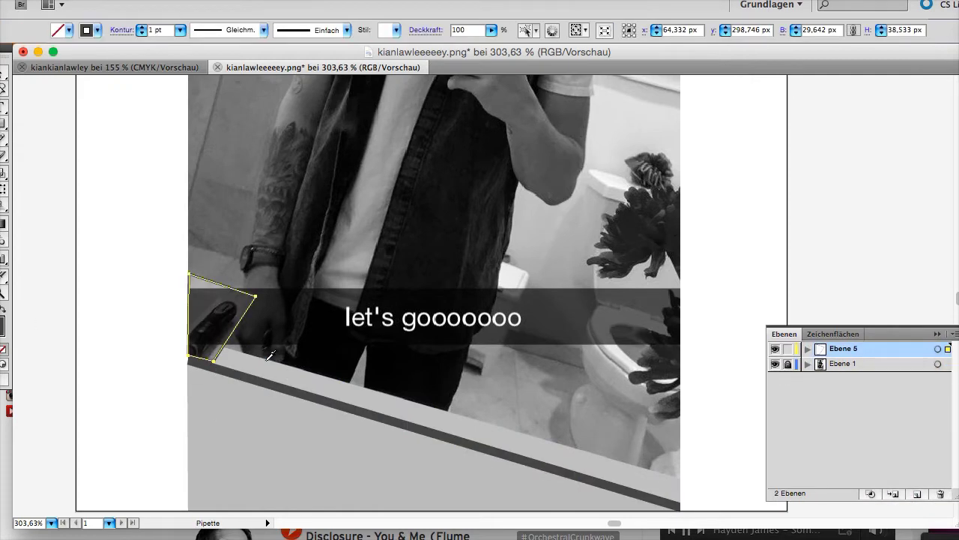
left_click(4, 88)
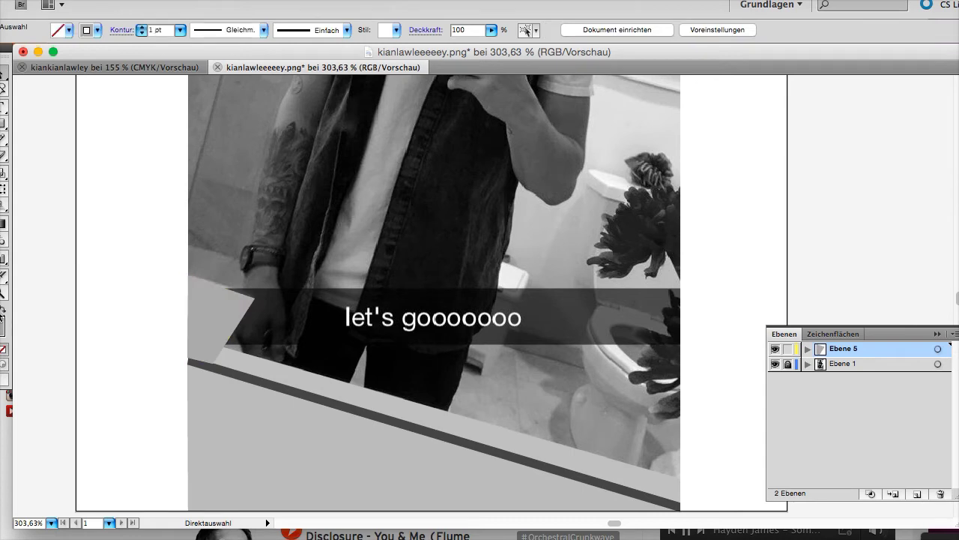
key("shift+x")
Outline the dark object on the counter with a curved top.
key("p")
left_click(219, 303)
left_click_drag(236, 311, 217, 347)
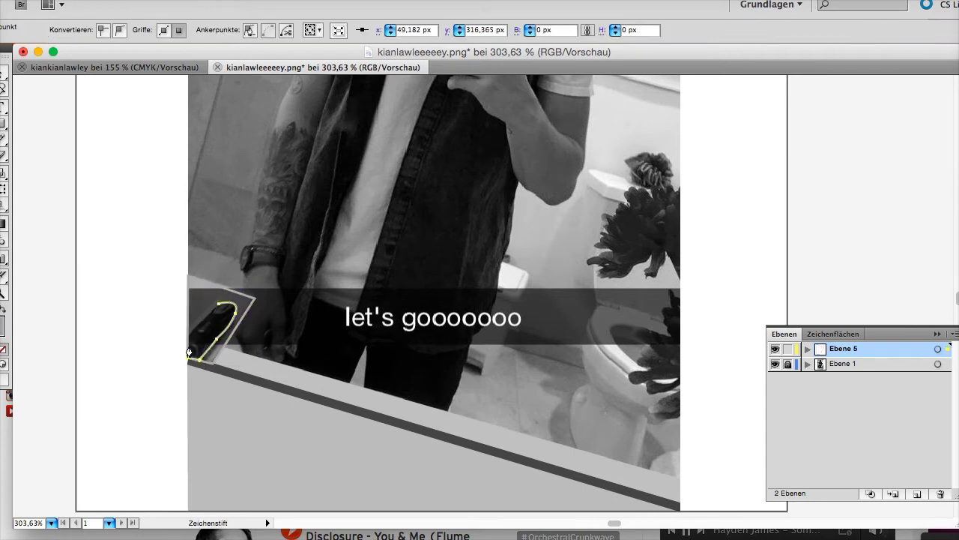
left_click(219, 303)
Outline the trouser hem along the bottom of the legs.
scroll(300, 247, "right", 2)
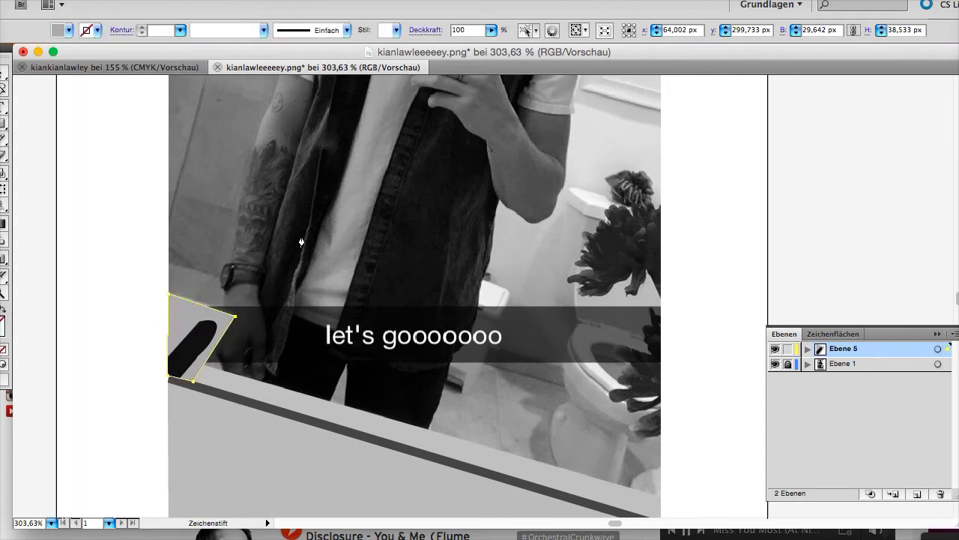
scroll(300, 247, "right", 3)
left_click(315, 391)
left_click(395, 417)
left_click(419, 349)
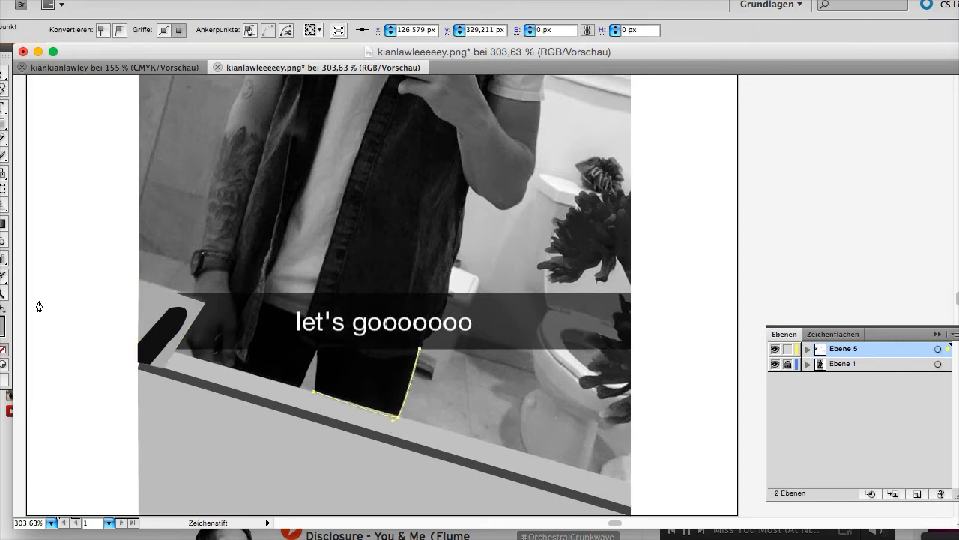
left_click(229, 367)
Complete the trouser shape up the legs and around their gap, filled black.
left_click(234, 352)
left_click(262, 303)
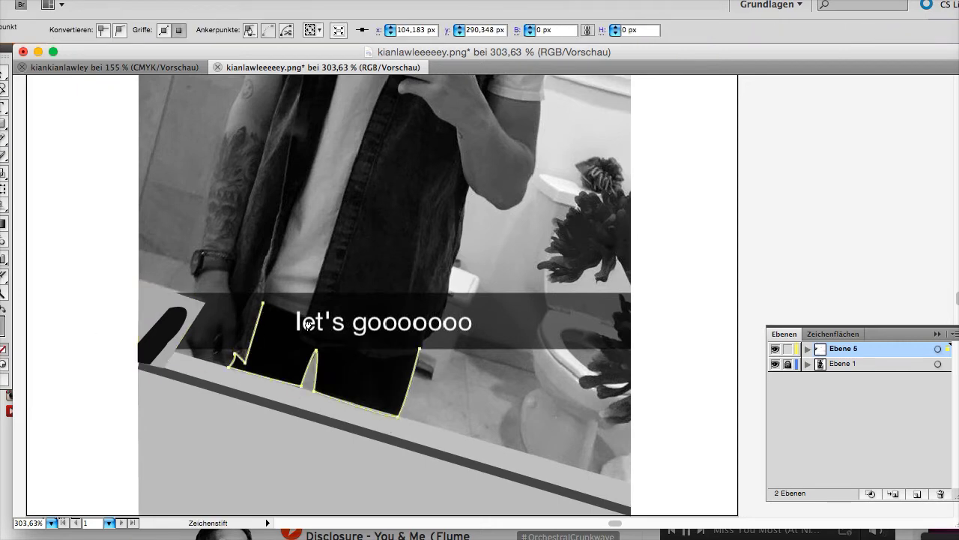
left_click(299, 335)
left_click(228, 367)
key("v")
left_click(491, 373)
scroll(490, 367, "up", 3)
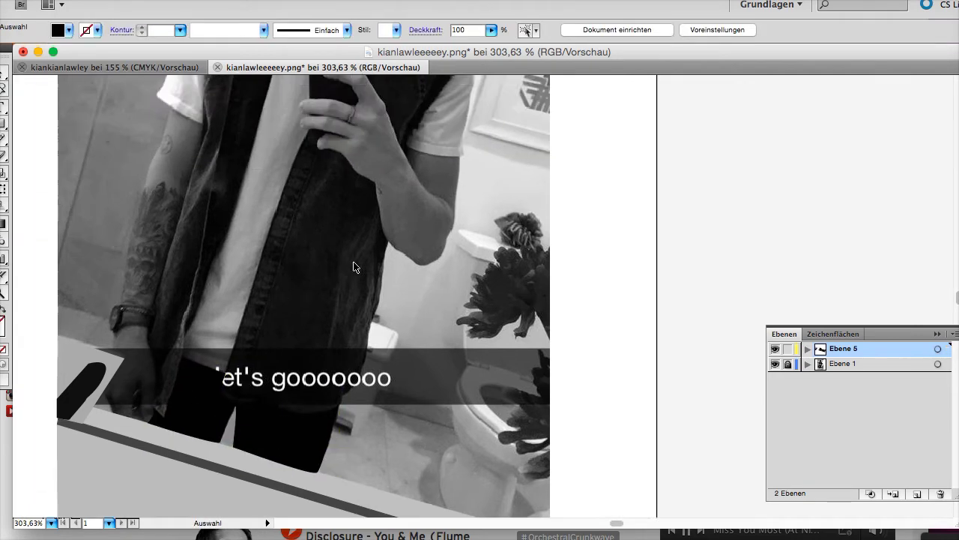
On a new layer, trace the left hand as a grey shape.
key("ctrl+l")
left_click(159, 383)
left_click(164, 403)
left_click(204, 412)
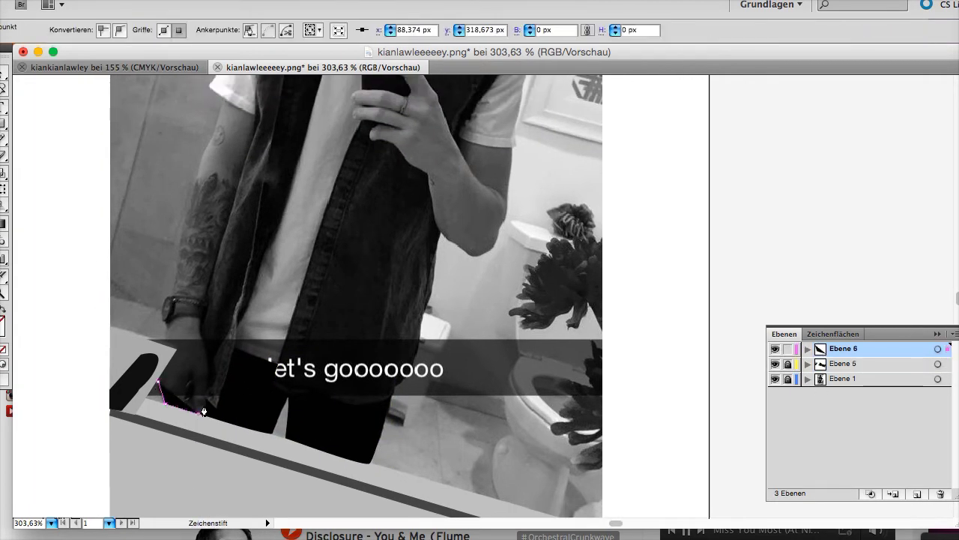
left_click(163, 345)
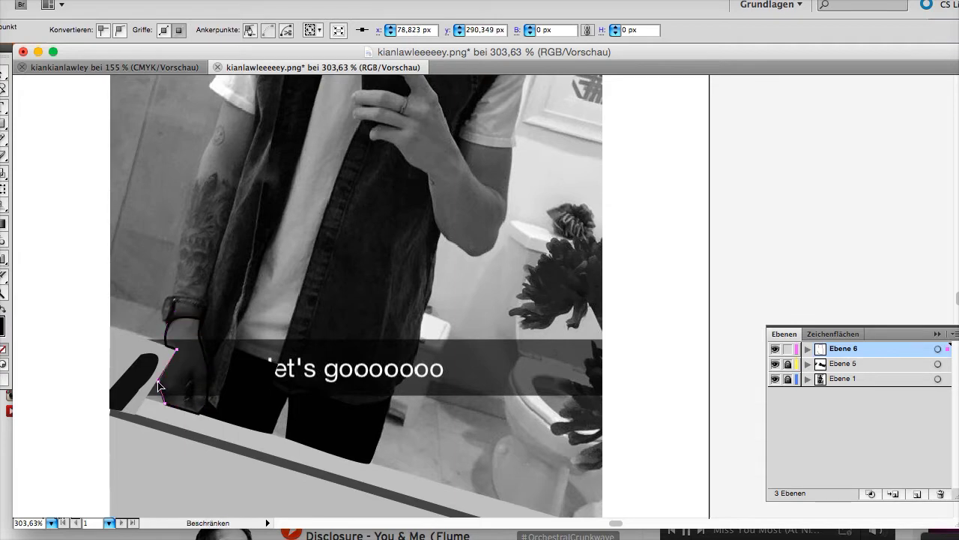
scroll(144, 242, "up", 2)
Outline the black watch on the wrist and fill it with a colour sampled from the photo.
left_click(135, 380)
left_click(172, 361)
left_click(174, 380)
left_click(138, 382)
key("i")
left_click(171, 365)
On another new layer, trace and fill the forearm shape.
left_click(917, 494)
left_click(144, 353)
left_click(194, 157)
left_click(224, 176)
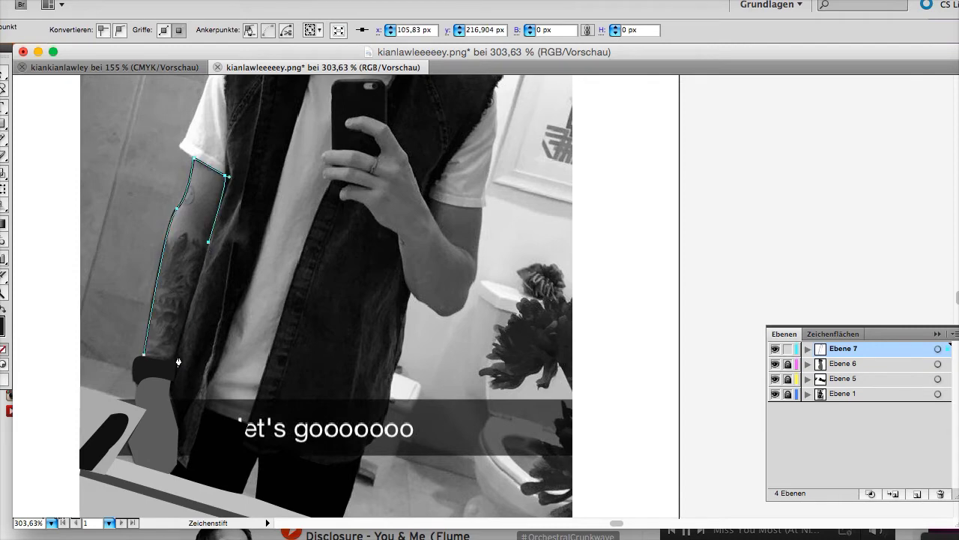
left_click(144, 359)
On a further new layer, trace the upper arm and fill it with a sampled grey.
key("ctrl+l")
left_click_drag(181, 240, 191, 238)
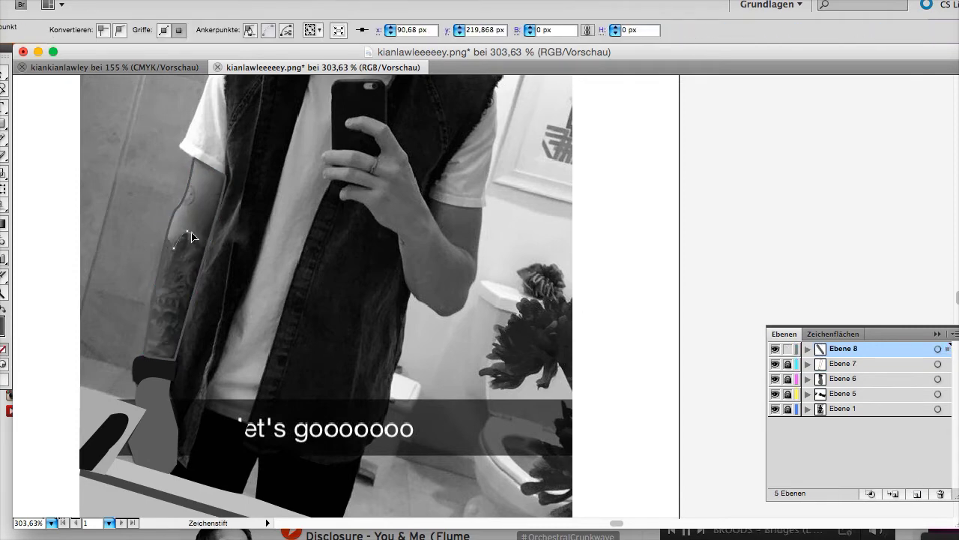
left_click(144, 355)
left_click(166, 238)
key("i")
left_click(178, 278)
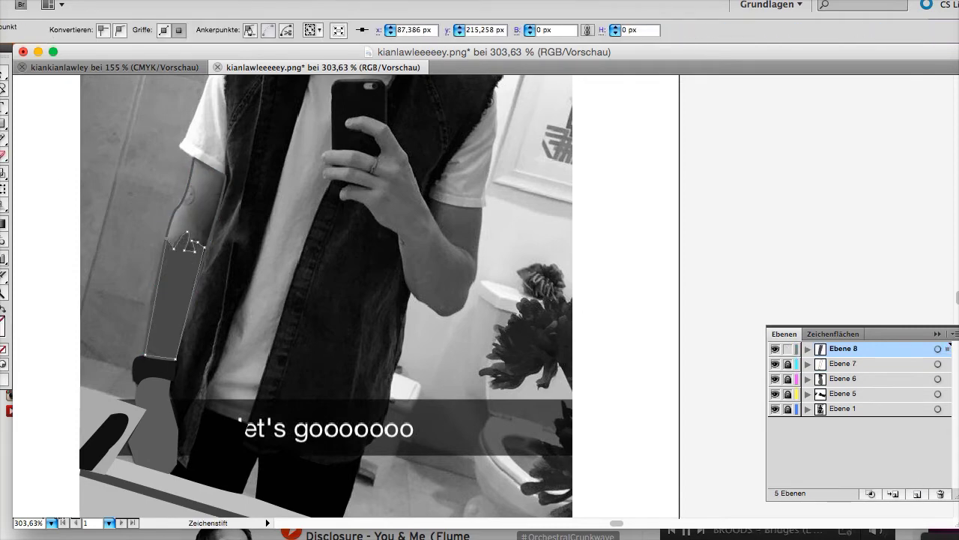
right_click(188, 203)
left_click(186, 194)
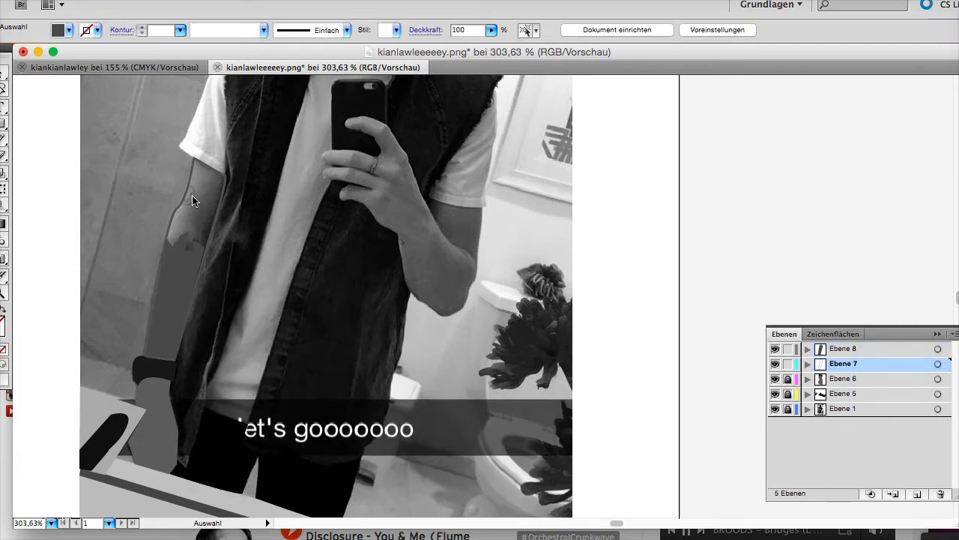
Outline the T-shirt sleeve on the upper arm with no fill.
key("p")
scroll(202, 214, "up", 5)
left_click(194, 268)
left_click(241, 296)
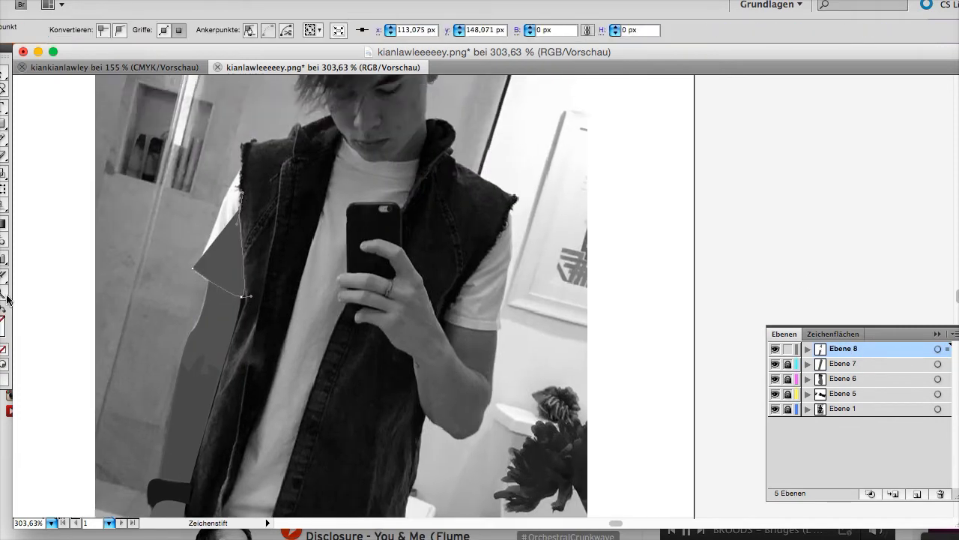
key("slash")
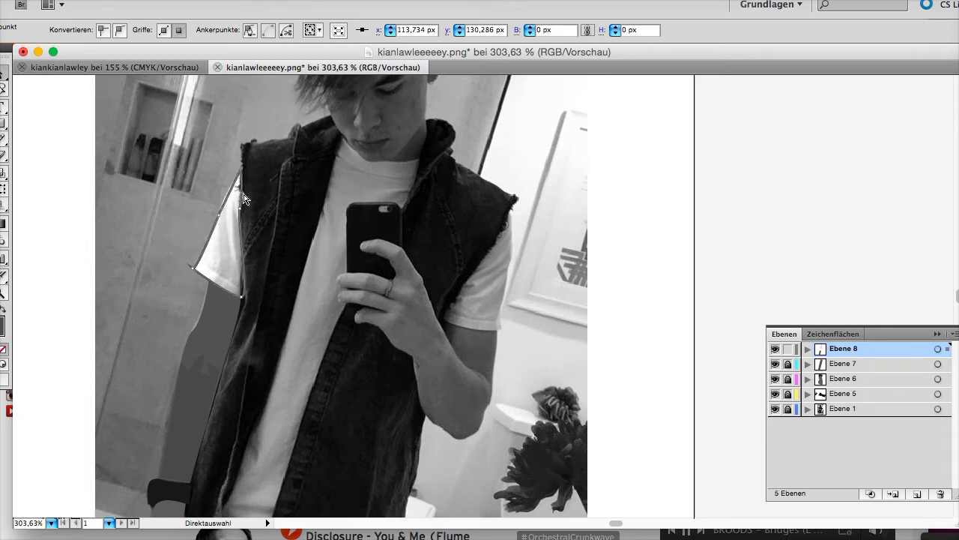
Trace the left vest panel from its outer edge up to the shoulder.
scroll(201, 238, "right", 2)
key("p")
scroll(201, 238, "right", 3)
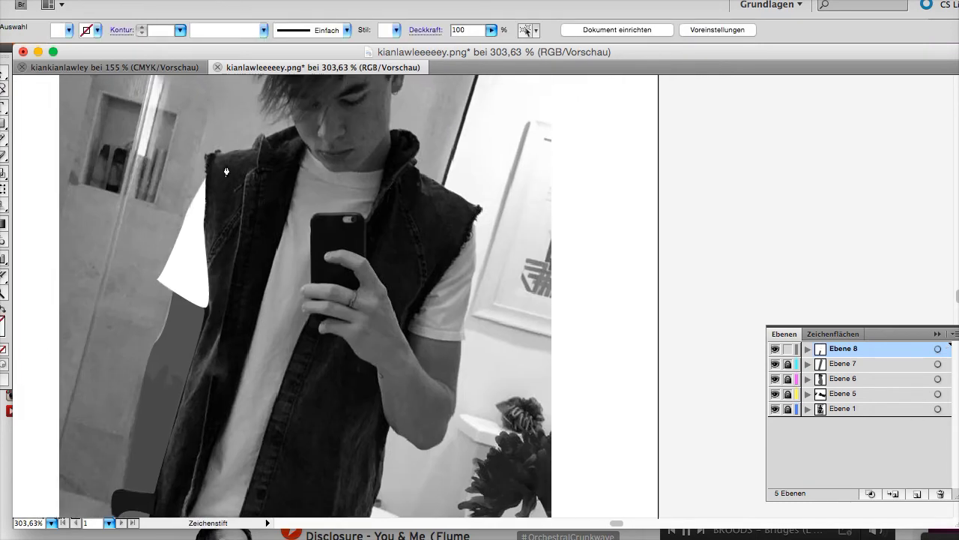
left_click(195, 352)
scroll(195, 352, "down", 5)
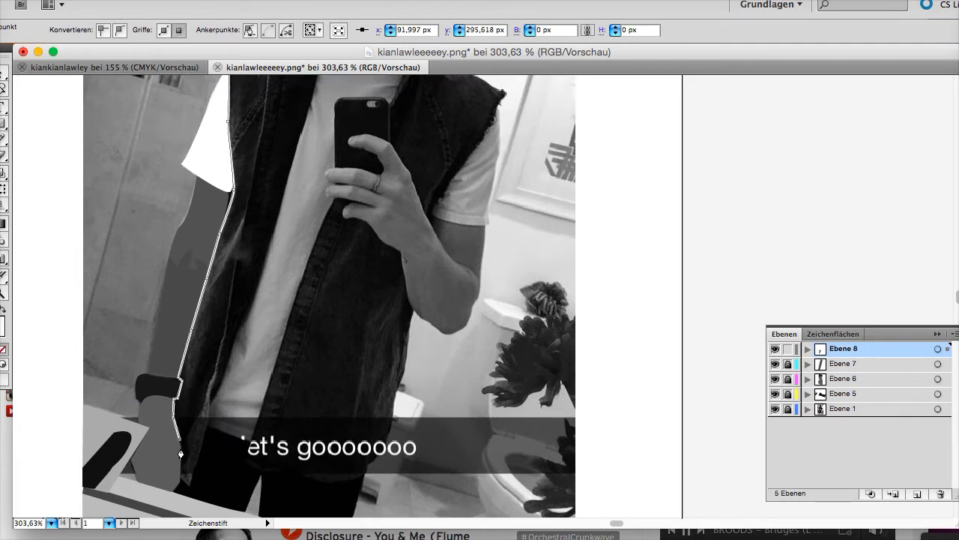
scroll(248, 327, "up", 3)
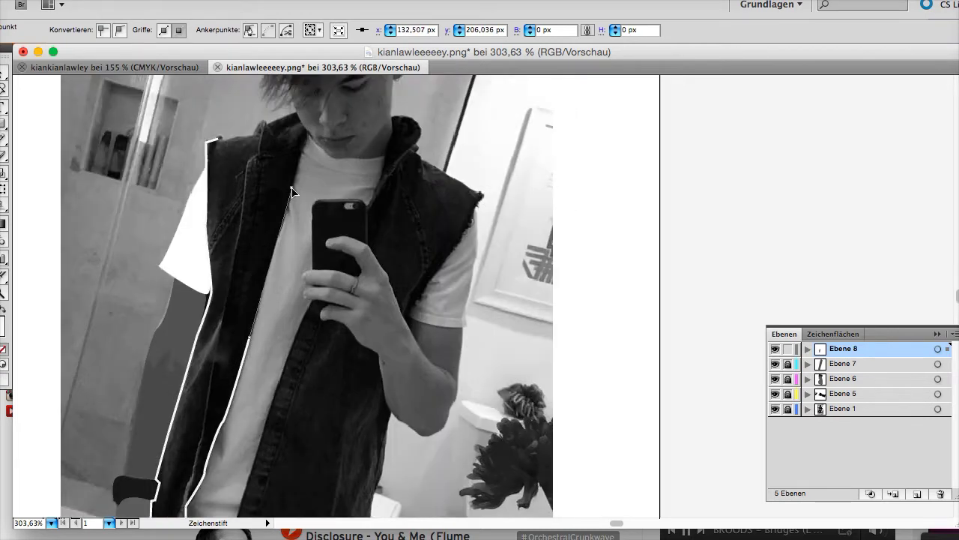
scroll(248, 328, "up", 2)
left_click(244, 214)
left_click(199, 220)
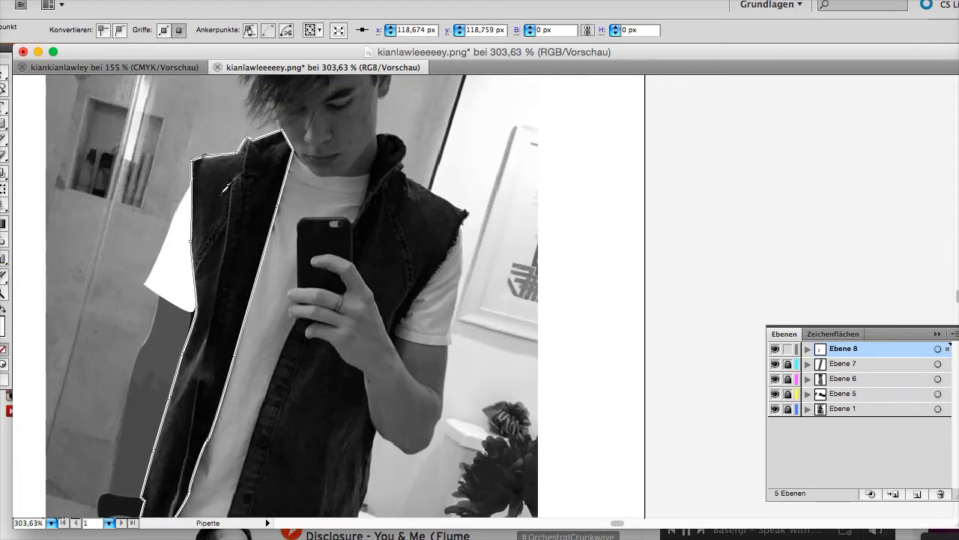
scroll(225, 300, "down", 6)
Add layer Ebene 9 and start the shirt outline along the vest's inner edge.
key("ctrl+l")
left_click(164, 390)
left_click(164, 368)
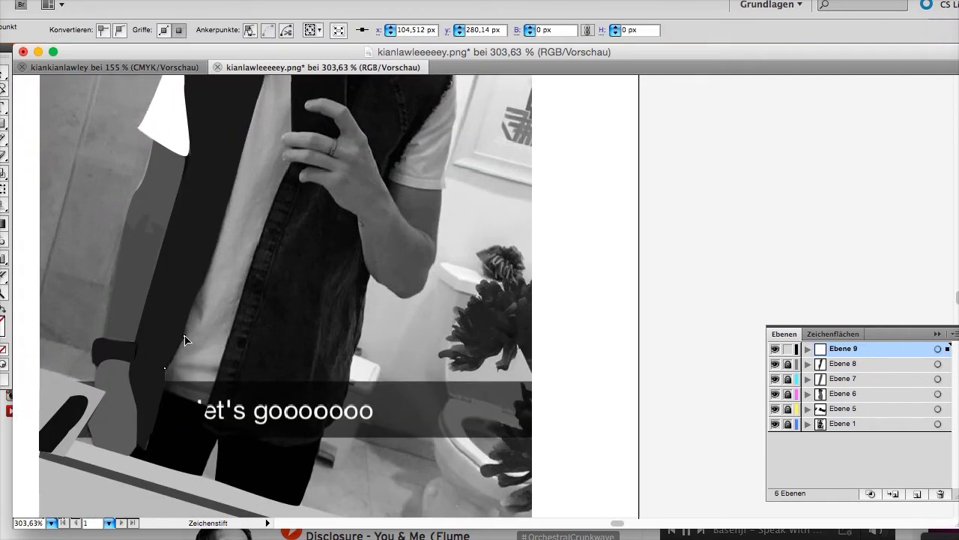
Trace the shirt front along the vest edge toward the hand, redoing misplaced anchors.
left_click(185, 335)
left_click_drag(201, 287, 214, 279)
scroll(214, 287, "up", 3)
key("ctrl+z")
key("ctrl+z")
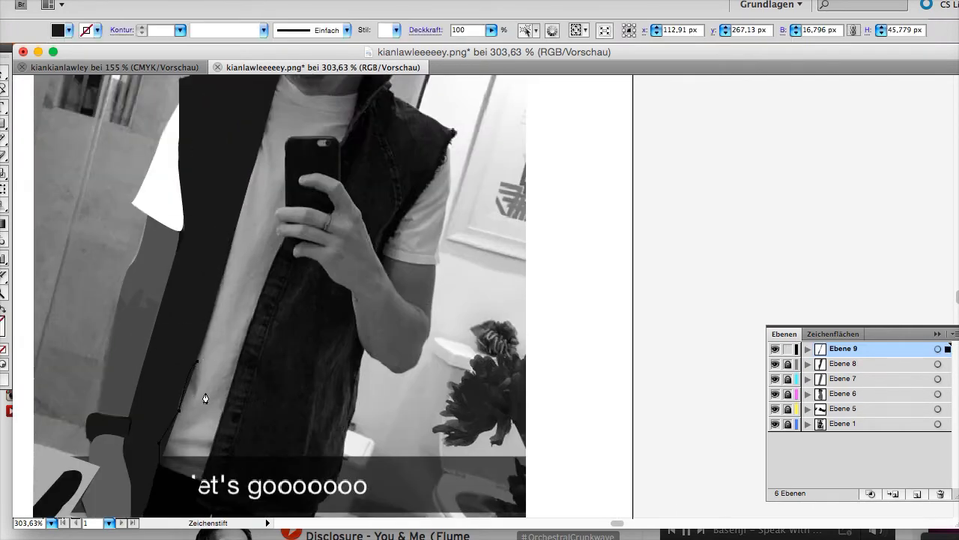
key("ctrl+z")
left_click(159, 465)
left_click(234, 377)
left_click(259, 300)
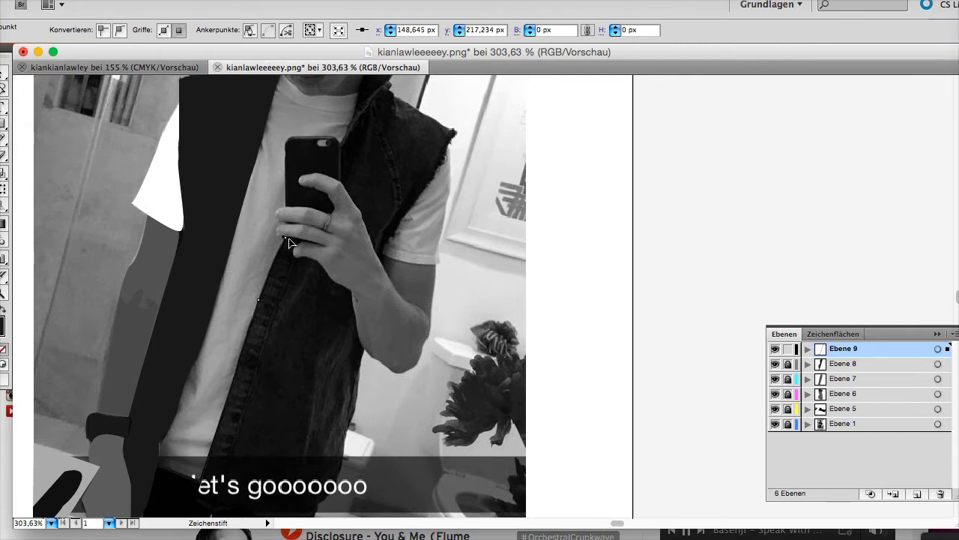
scroll(259, 300, "up", 3)
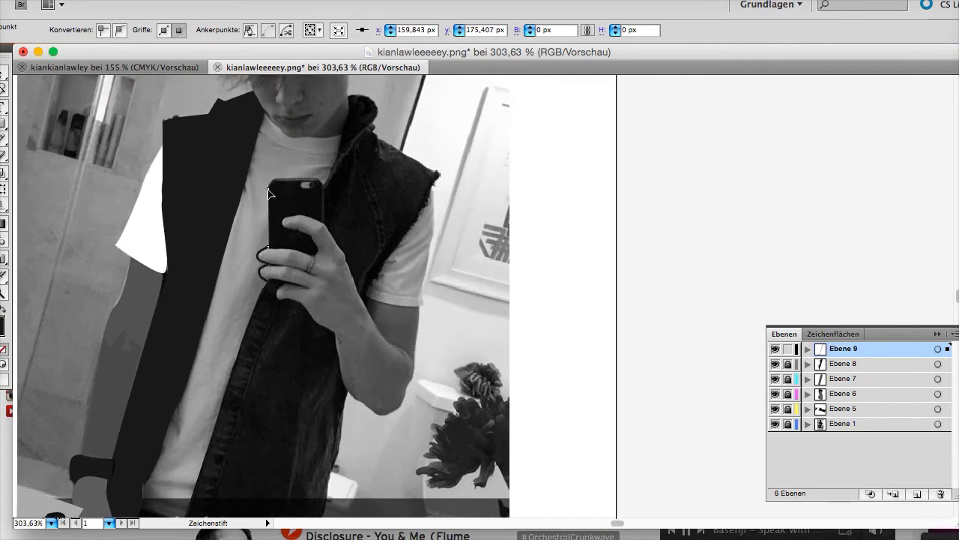
Continue the shirt outline up to the neckline and around the phone.
left_click(261, 255)
key("Escape")
left_click(270, 253)
left_click(269, 191)
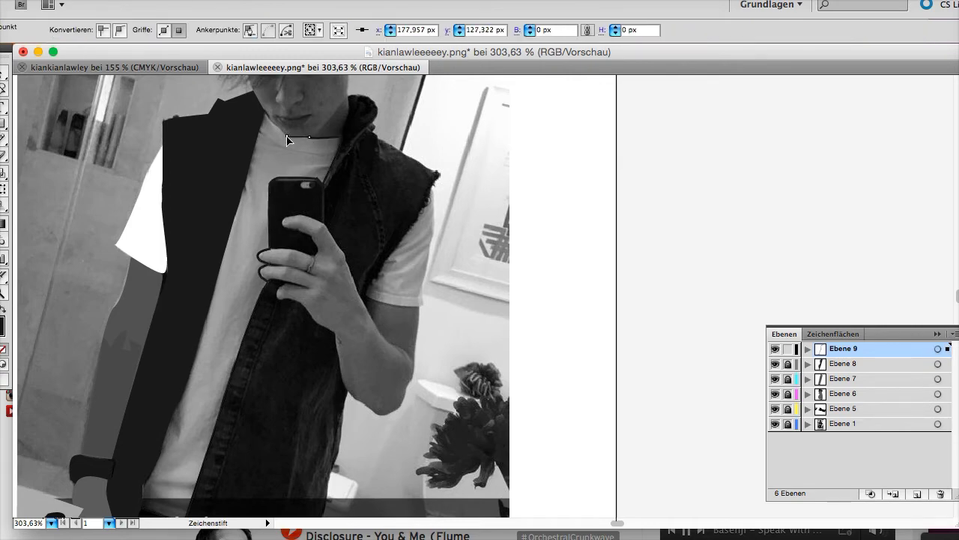
left_click(248, 180)
scroll(221, 310, "down", 2)
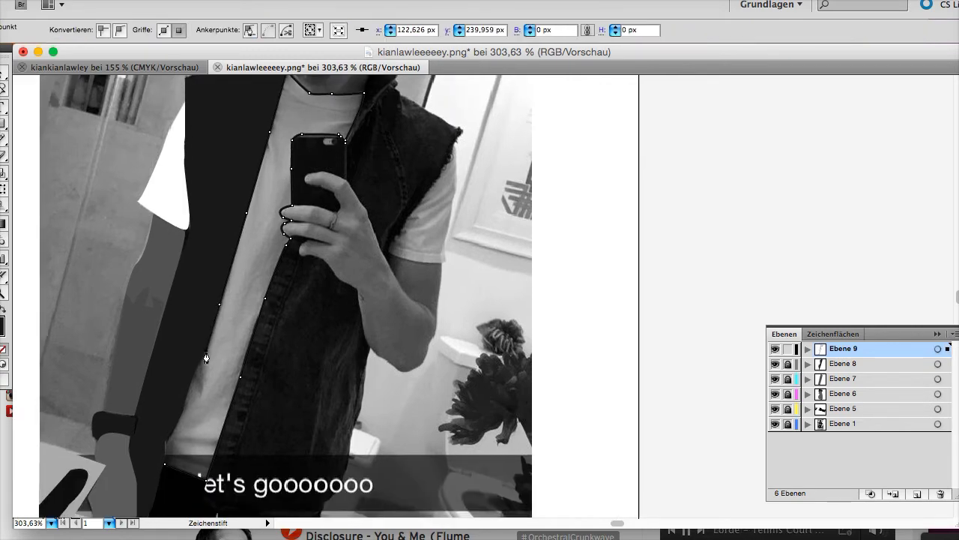
left_click(206, 353)
scroll(216, 323, "down", 3)
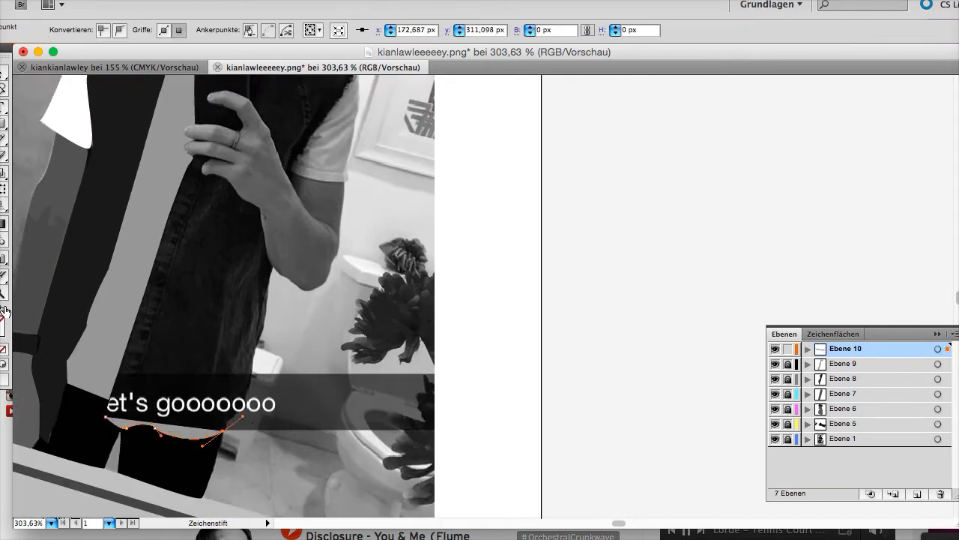
Finish the shirt outline along the vest bottom and up the vest edge.
left_click_drag(161, 439, 244, 425)
key("ctrl+z")
key("p")
left_click(189, 440)
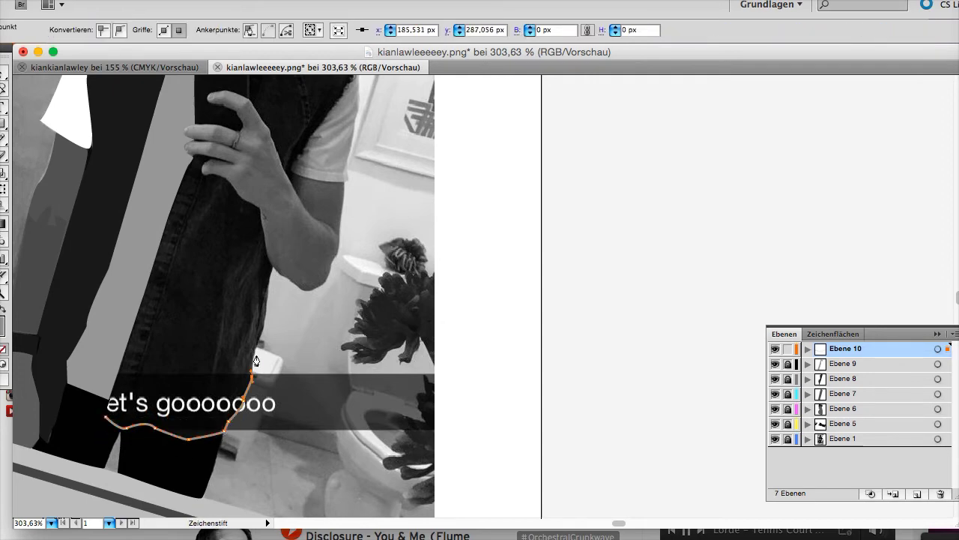
scroll(270, 287, "up", 5)
left_click(286, 287)
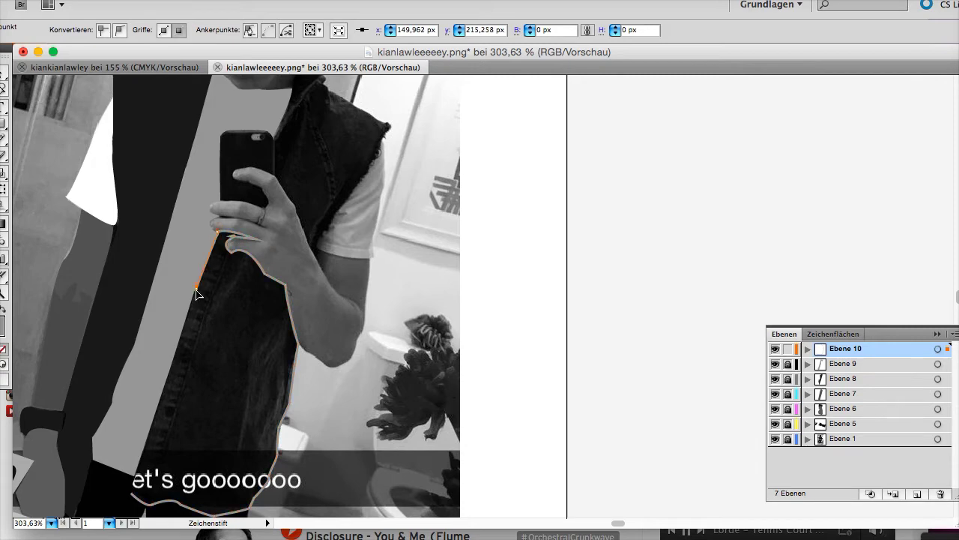
scroll(654, 343, "down", 5)
scroll(654, 342, "up", 8)
Trace the right vest half from collar and shoulder down past the hand and close it.
left_click(318, 140)
left_click_drag(345, 165, 364, 135)
left_click(323, 201)
key("ctrl+z")
left_click(399, 248)
left_click(348, 319)
left_click(335, 345)
left_click(317, 301)
left_click(296, 268)
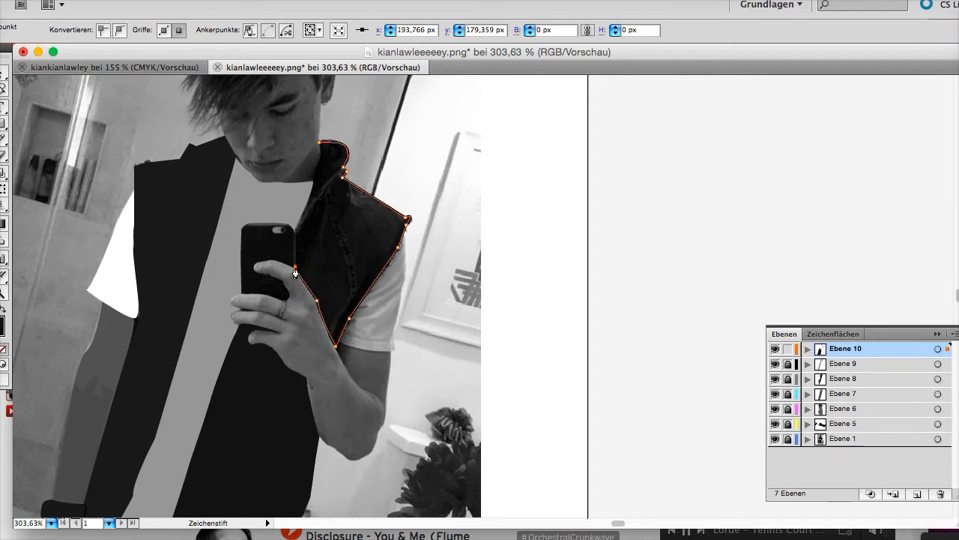
left_click(323, 146)
scroll(615, 268, "down", 5)
scroll(377, 350, "up", 5)
scroll(318, 279, "down", 3)
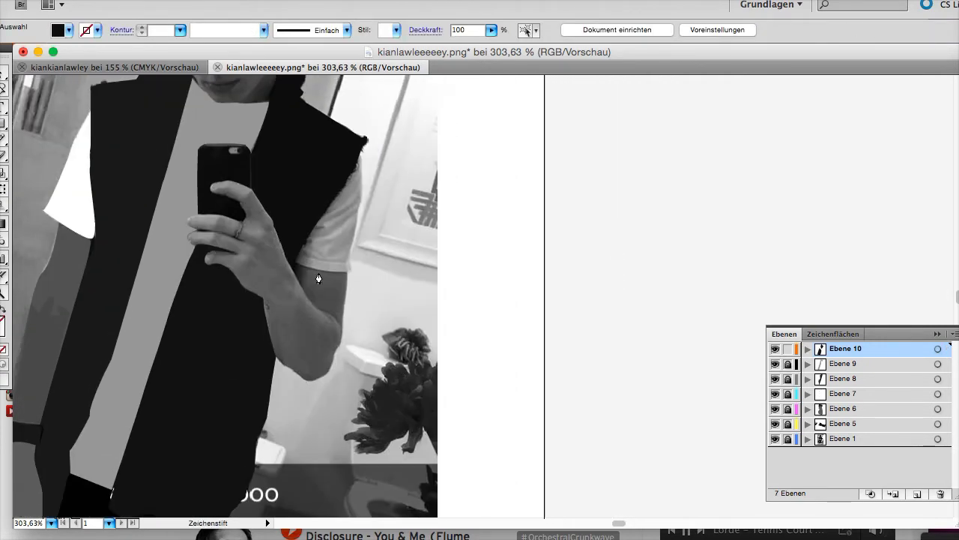
Outline the right sleeve shape on the upper arm.
left_click(297, 261)
left_click(350, 270)
left_click(356, 224)
left_click(294, 268)
Fill the right sleeve white using the Eyedropper.
key("i")
left_click(336, 225)
scroll(337, 225, "left", 2)
Trace the right arm and fingers as one closed grey shape.
key("p")
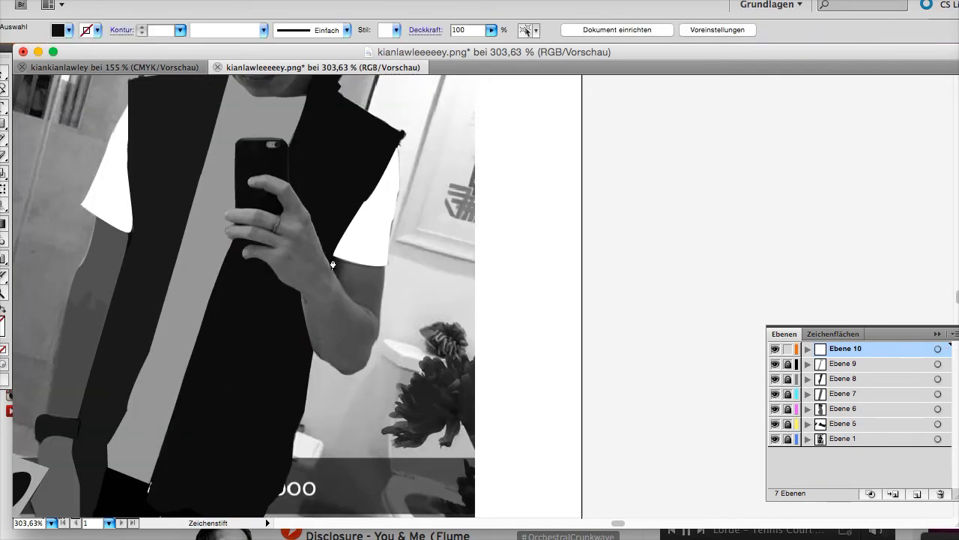
left_click(334, 257)
left_click_drag(382, 266, 392, 259)
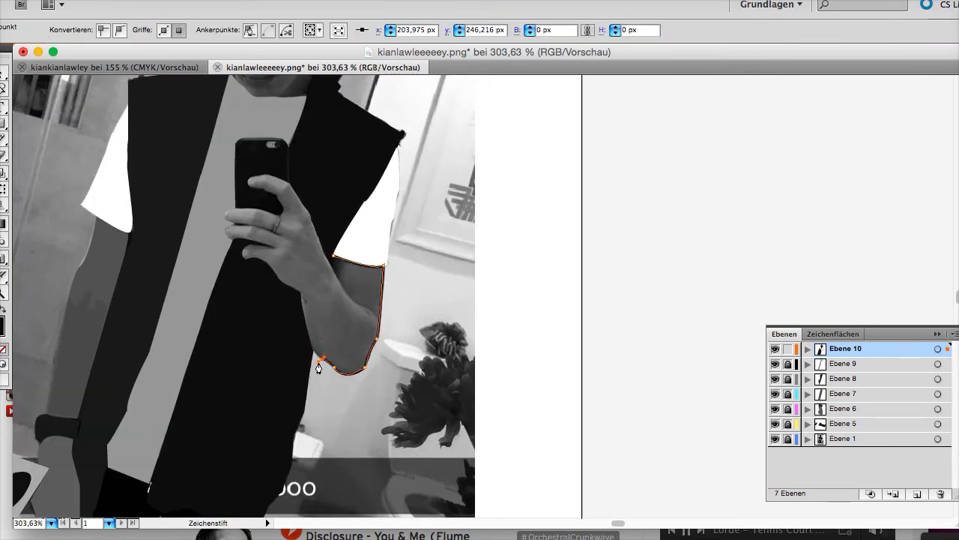
left_click(247, 278)
left_click_drag(227, 225, 236, 213)
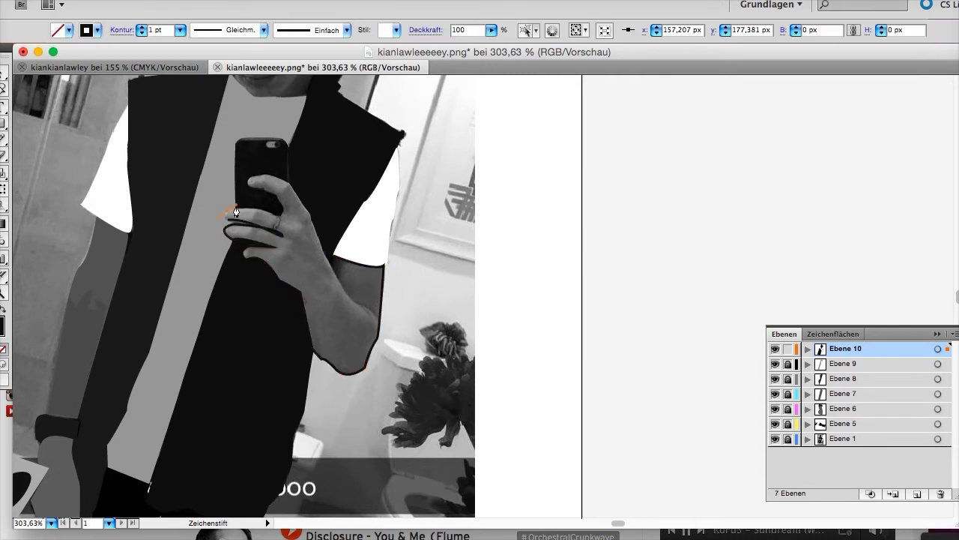
left_click(263, 177)
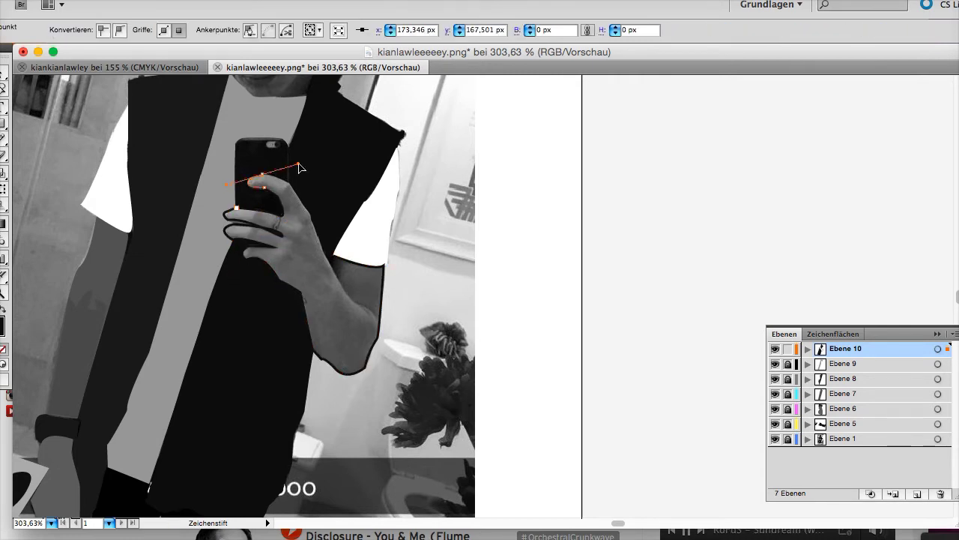
left_click(312, 219)
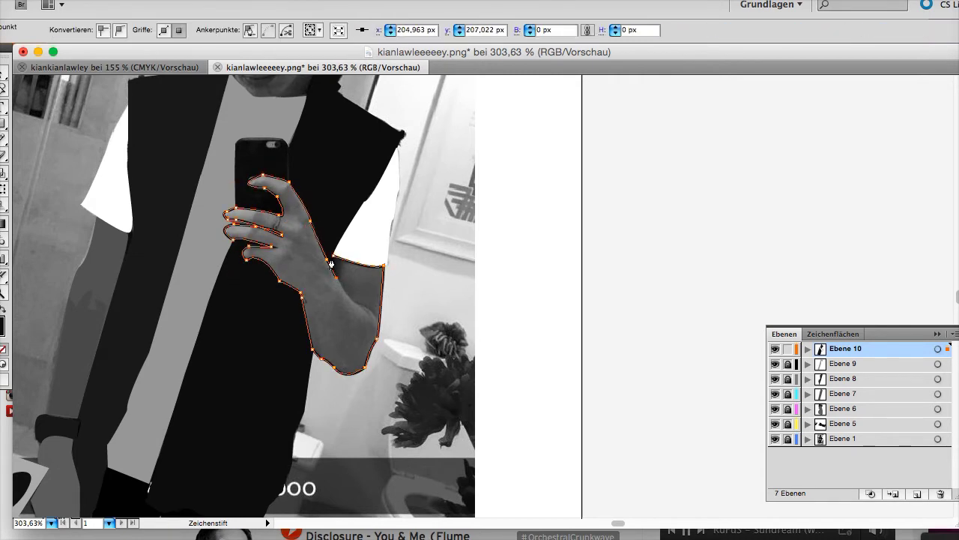
left_click(332, 259)
left_click_drag(262, 183, 238, 221)
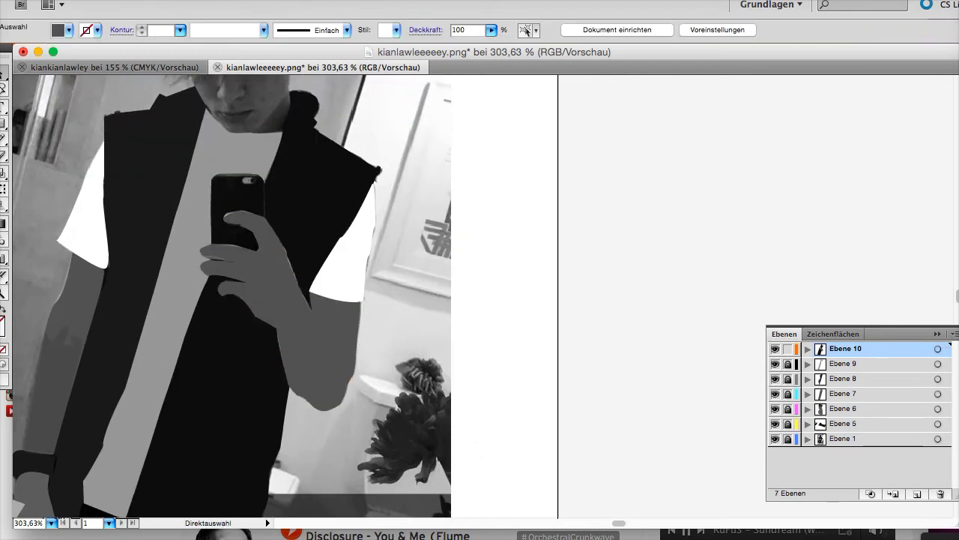
Begin the face outline from the neck up the side of the face.
left_click(4, 130)
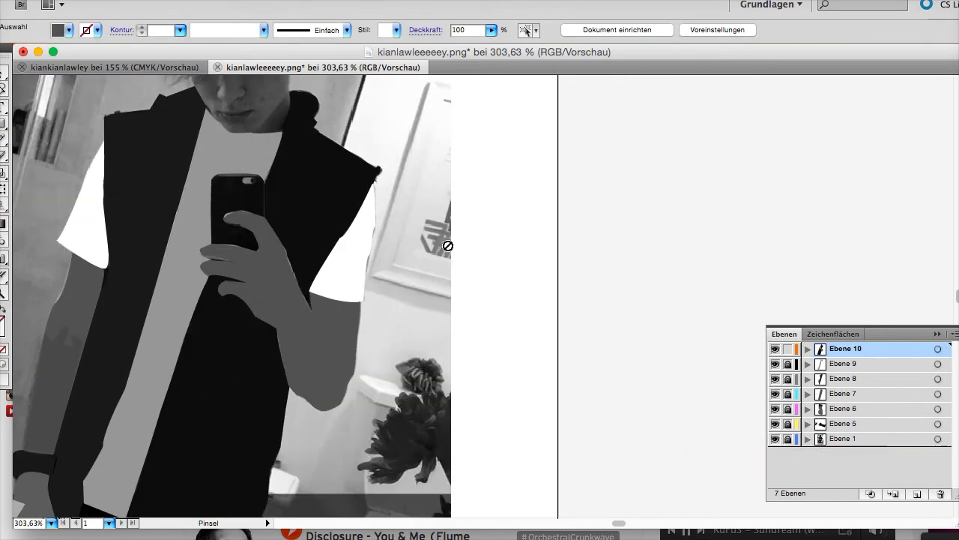
scroll(480, 255, "down", 2)
scroll(501, 261, "up", 7)
left_click(264, 338)
left_click(271, 304)
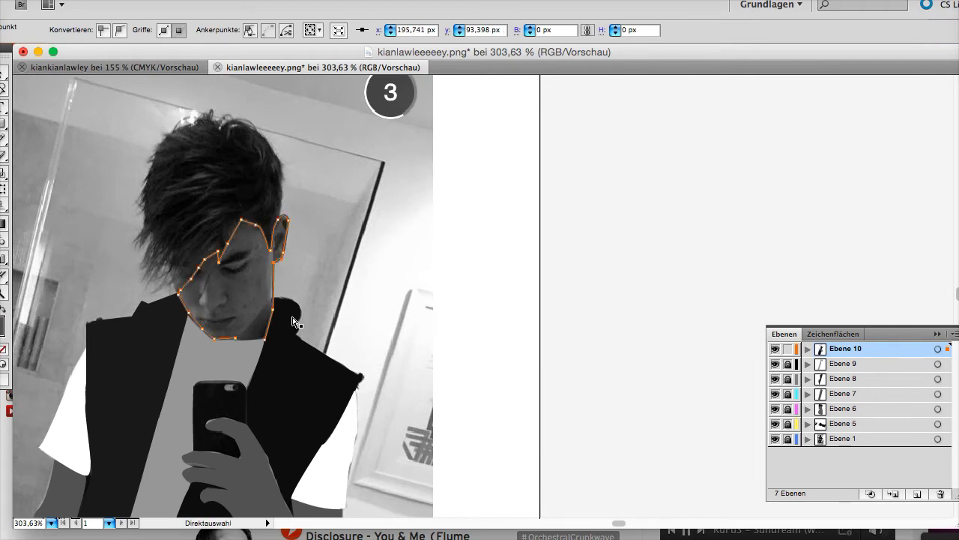
Close the grey face shape, then trace a black hair shape on new layer Ebene 11.
left_click(264, 339)
key("ctrl+shift+a")
key("ctrl+l")
key("p")
left_click(283, 219)
left_click(282, 163)
left_click(241, 122)
left_click(202, 112)
left_click(160, 135)
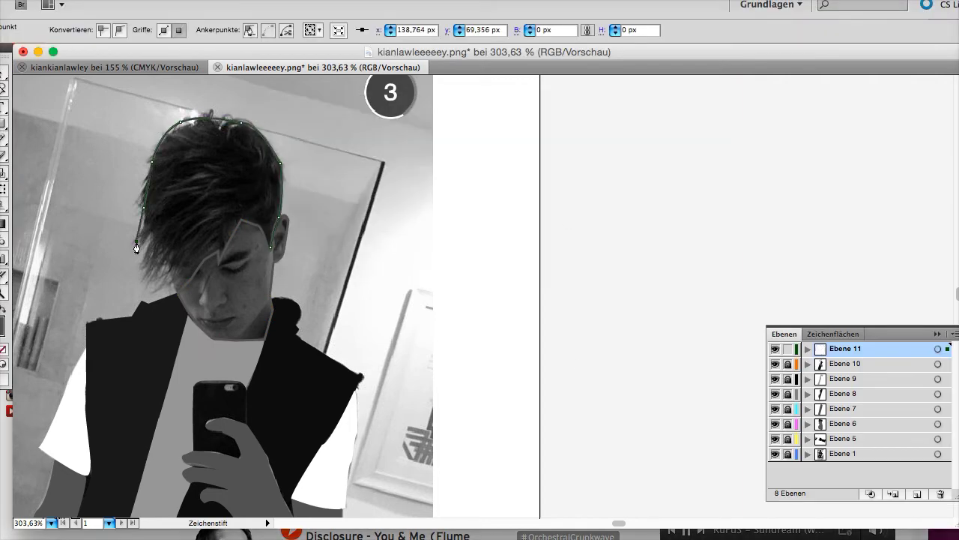
left_click(200, 260)
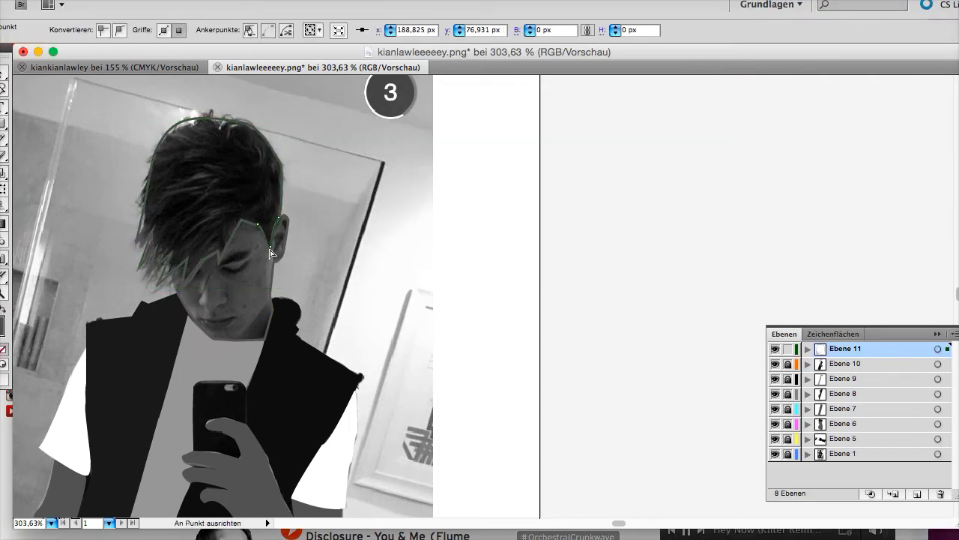
key("i")
left_click(300, 345)
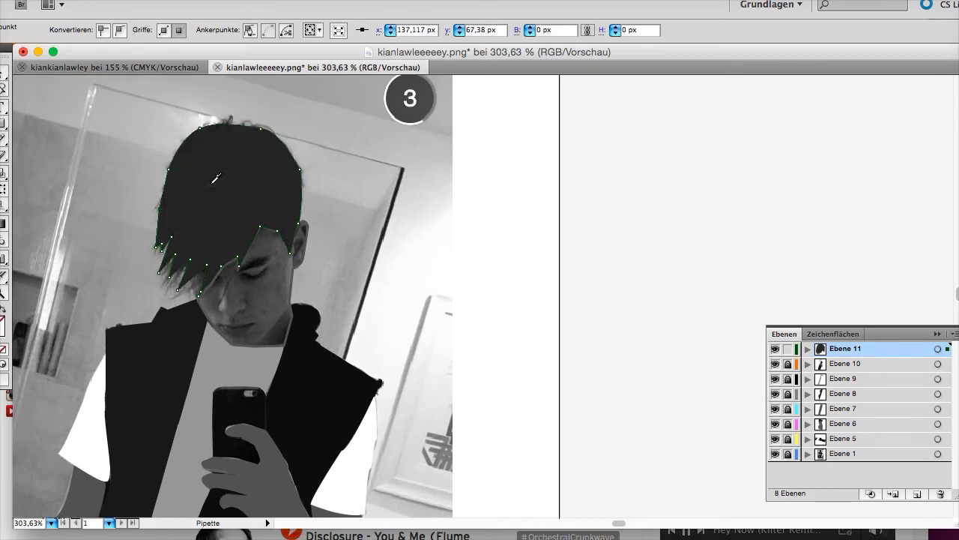
Add layer Ebene 12 and start the eyelid line across the eye.
key("ctrl+l")
key("p")
left_click(254, 279)
left_click(266, 269)
left_click(280, 265)
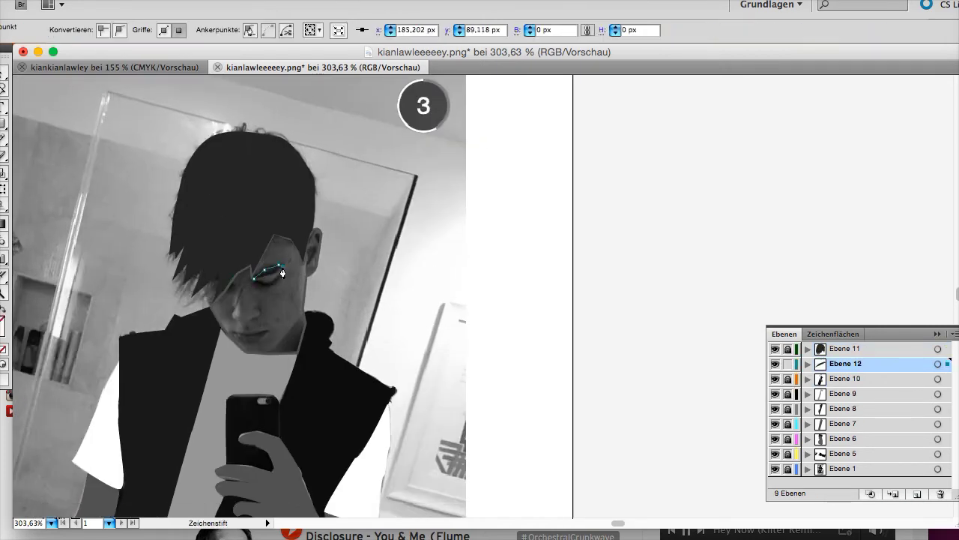
Finish the eye path and draw the curved chin line.
left_click(255, 279)
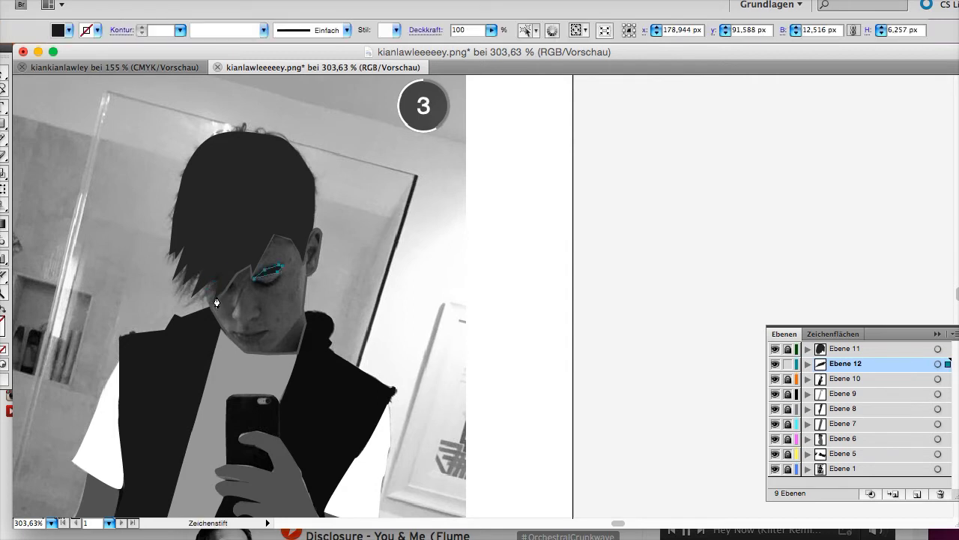
left_click_drag(272, 285, 292, 300)
scroll(270, 292, "down", 1)
left_click(234, 320)
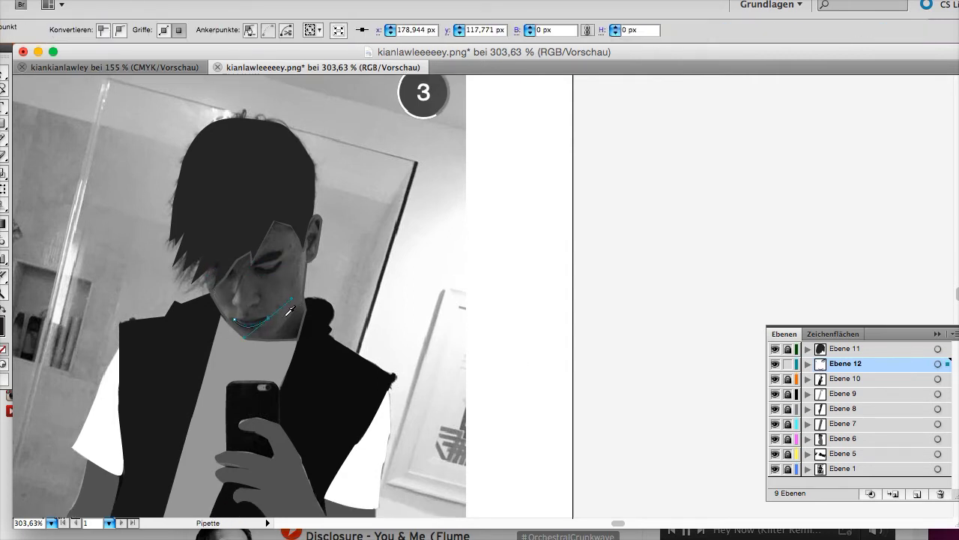
left_click(235, 322)
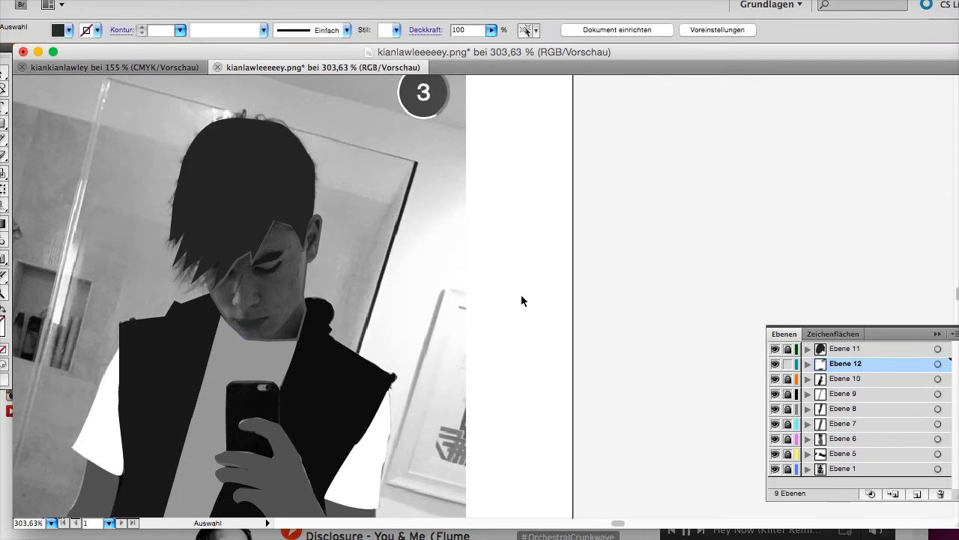
Draw the triangular jaw shadow on the face and deselect it.
scroll(364, 322, "down", 1)
left_click(283, 293)
left_click(280, 328)
left_click(255, 330)
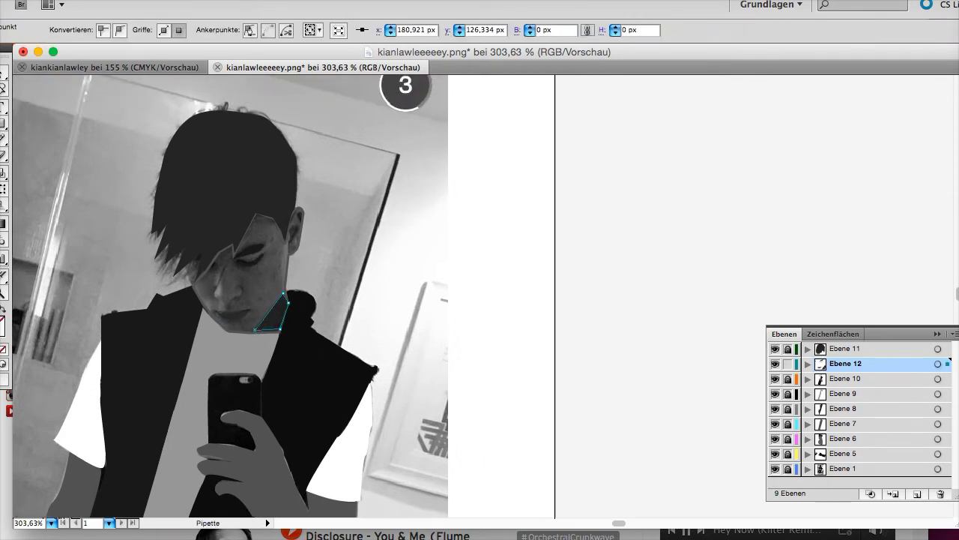
left_click(247, 284)
scroll(495, 270, "down", 10)
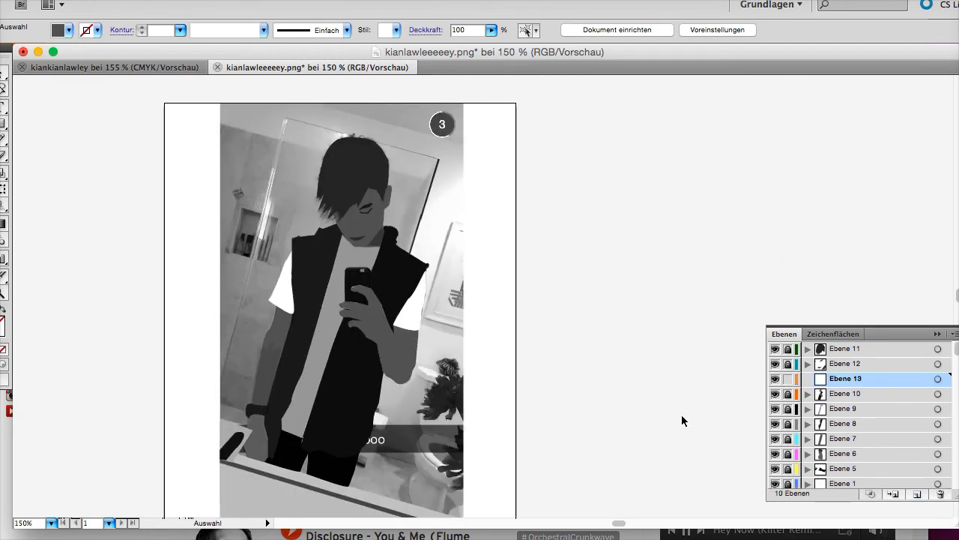
Zoom in on the upper photo and begin the light grey mirror outline.
left_click_drag(186, 137, 516, 406)
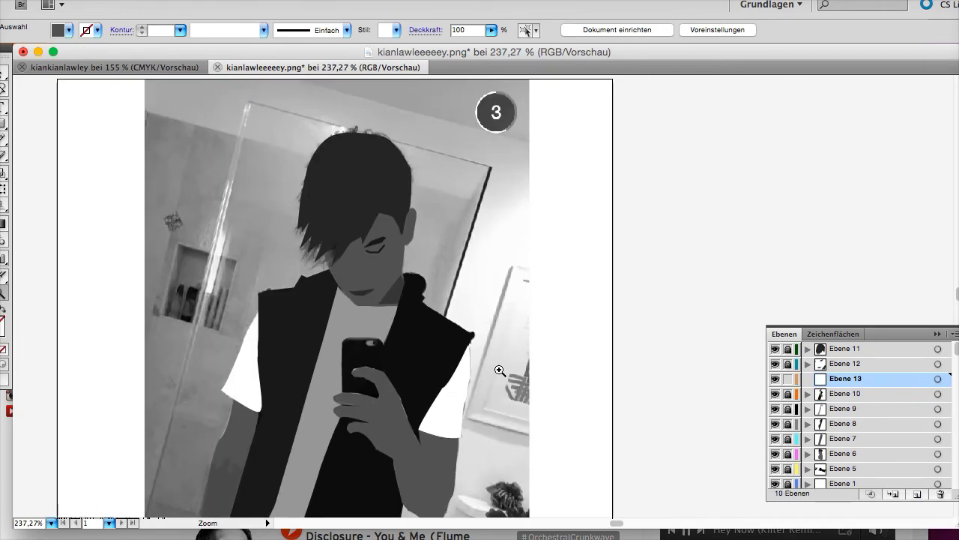
left_click(821, 380)
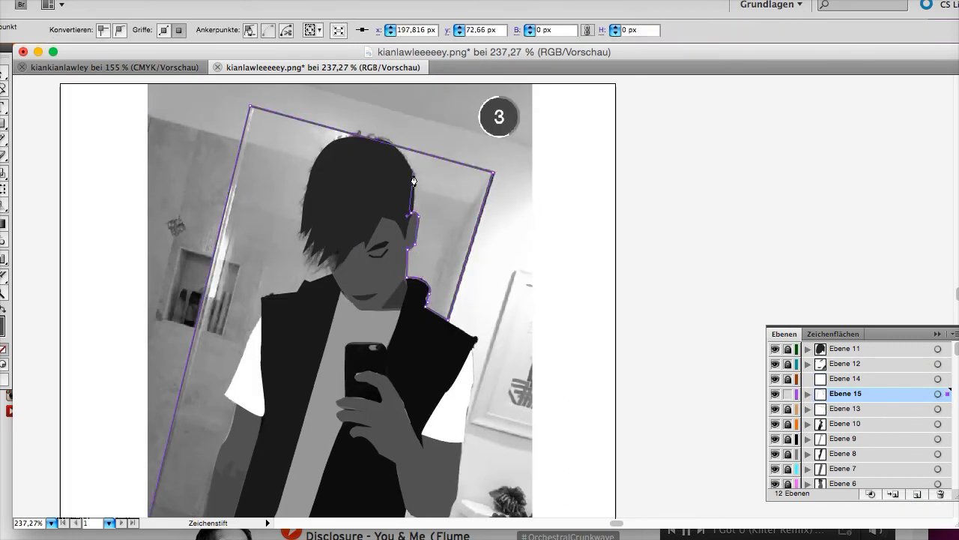
key("v")
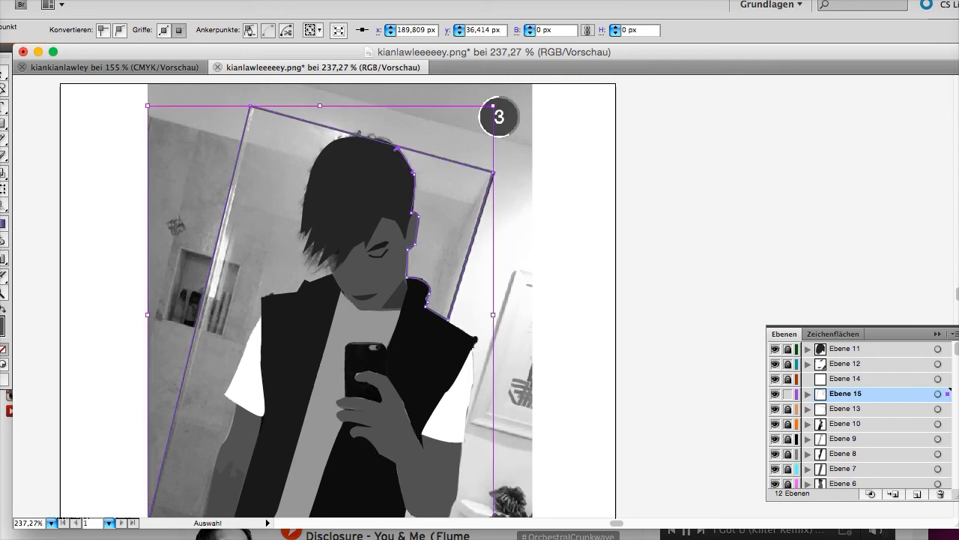
scroll(712, 171, "down", 5)
left_click(712, 171)
scroll(712, 170, "up", 5)
key("p")
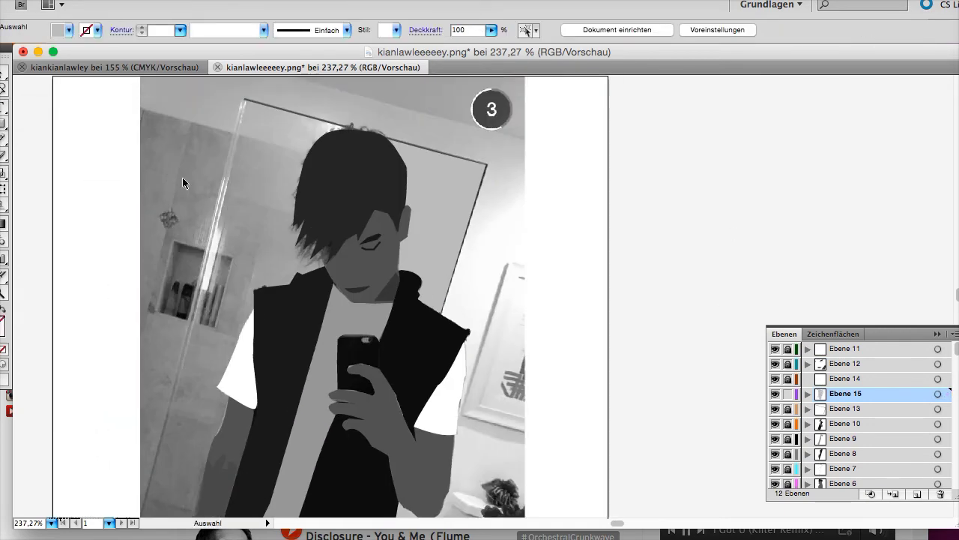
Trace the mirror outline down the left side and up along the arm to the collar.
scroll(272, 105, "down", 3)
left_click(171, 401)
left_click(172, 455)
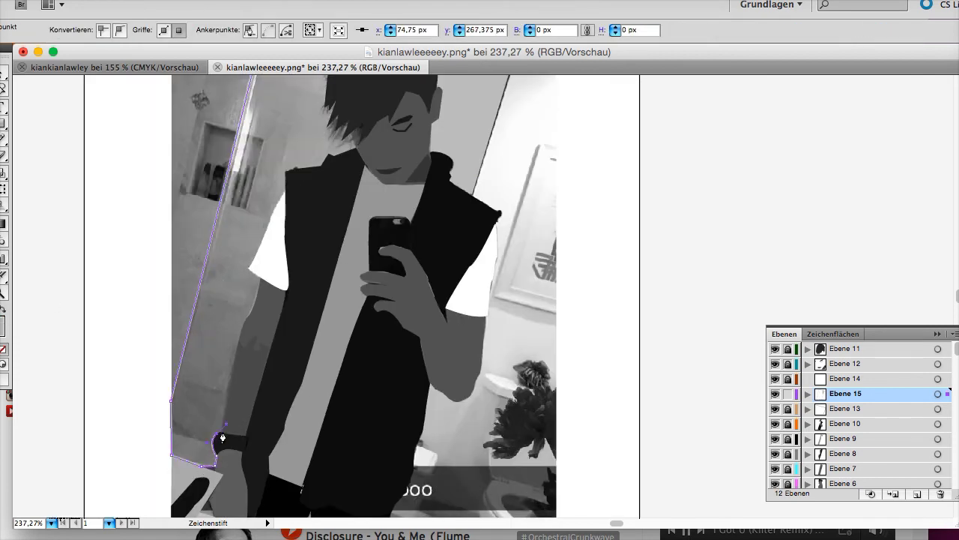
left_click(237, 353)
left_click(248, 314)
scroll(248, 315, "up", 3)
left_click(272, 225)
left_click(307, 219)
left_click(342, 202)
scroll(343, 206, "up", 3)
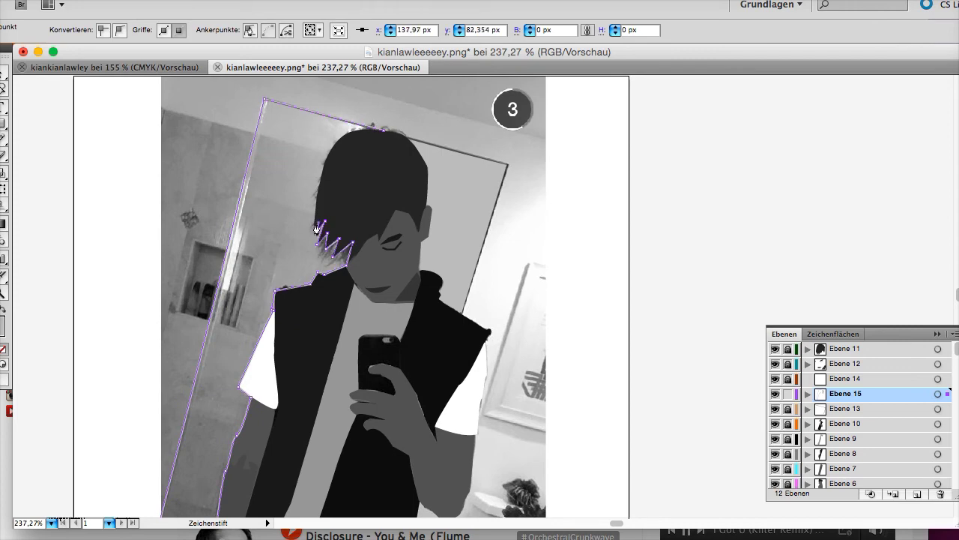
key("v")
Zoom out to the whole artboard and add new layer Ebene 16.
scroll(791, 240, "down", 5)
scroll(817, 453, "down", 2)
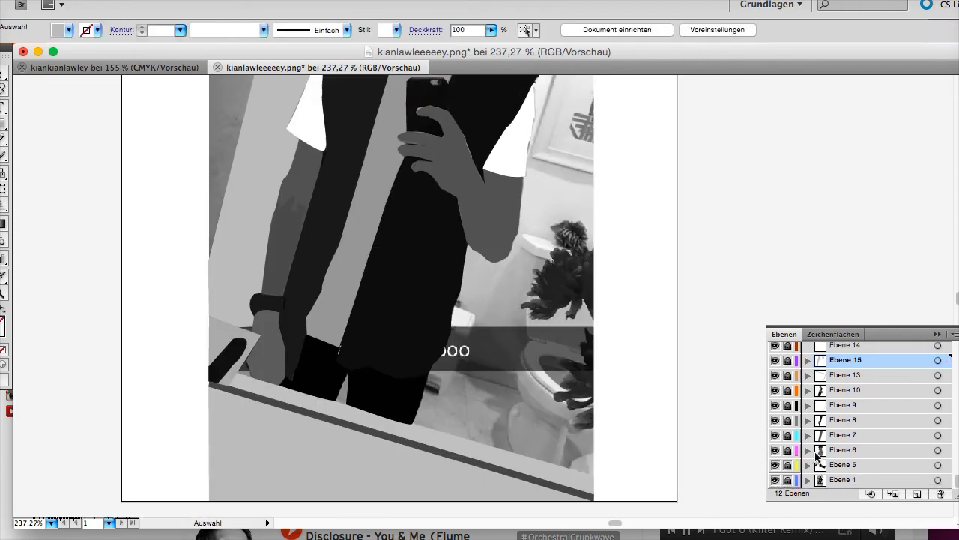
key("ctrl+minus")
key("ctrl+minus")
key("ctrl+l")
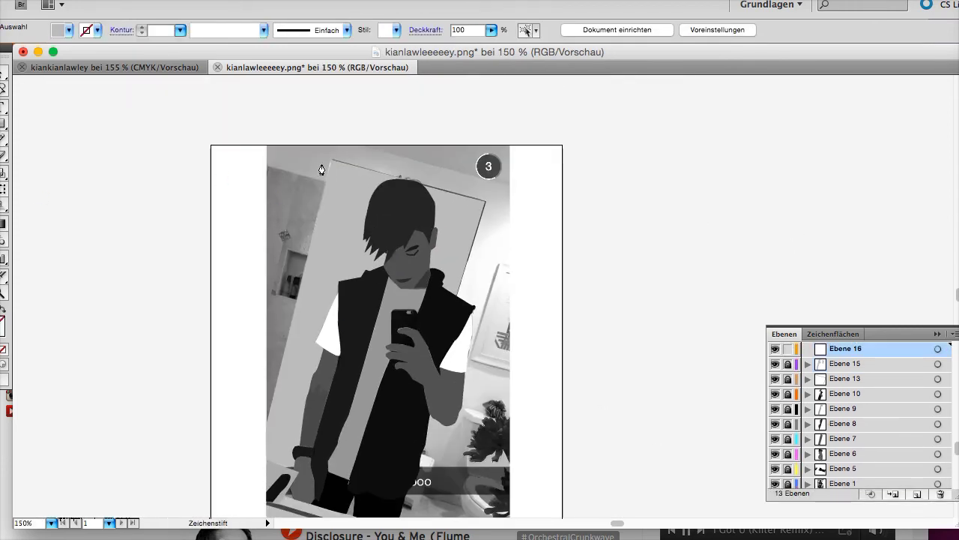
Zoom in on the plant and trace the top jagged leaf outline, filled dark.
key("ctrl+f")
scroll(422, 304, "right", 3)
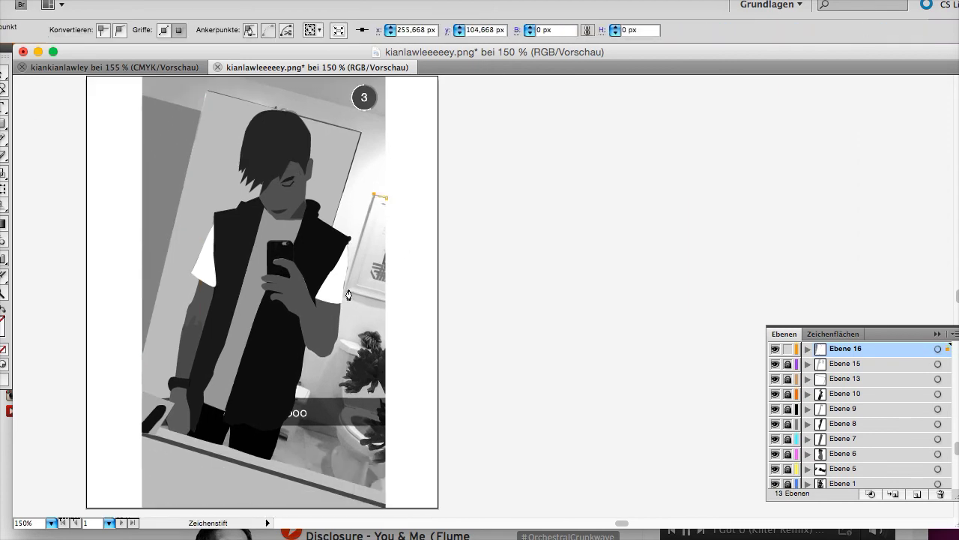
key("z")
left_click_drag(344, 508, 280, 246)
scroll(280, 246, "up", 2)
key("p")
left_click(395, 270)
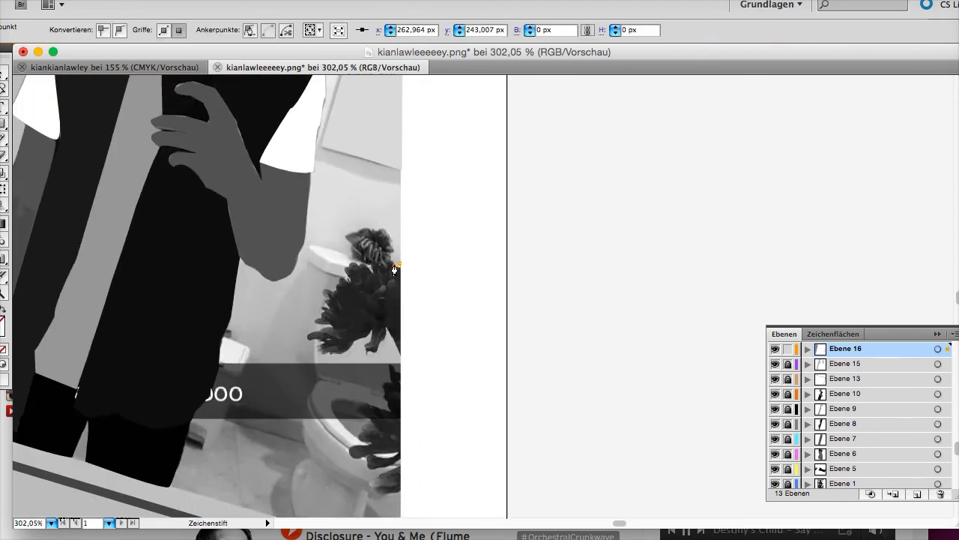
left_click(335, 298)
left_click(327, 307)
left_click(319, 318)
left_click(401, 351)
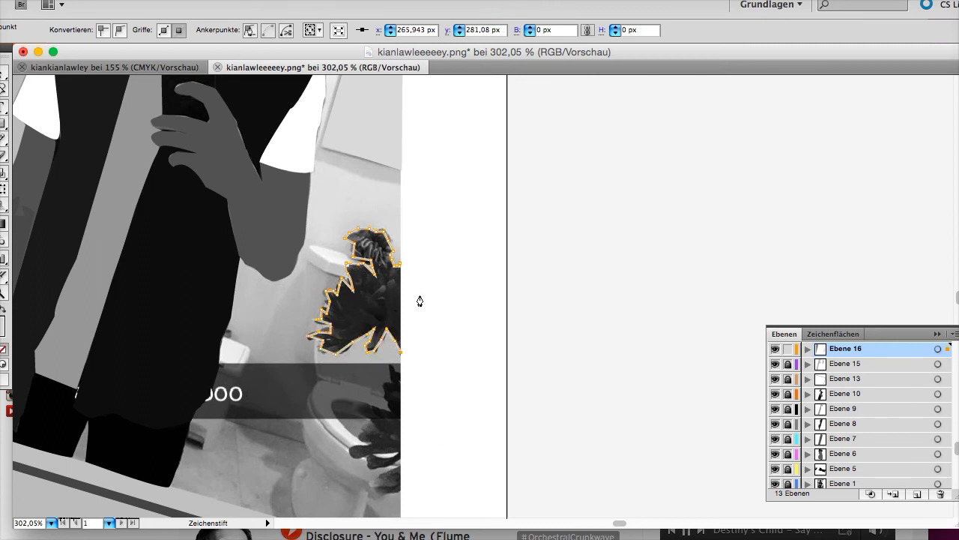
left_click(373, 294)
Trace the next zigzag leaf cluster.
scroll(373, 294, "down", 2)
key("p")
left_click(379, 325)
left_click(374, 341)
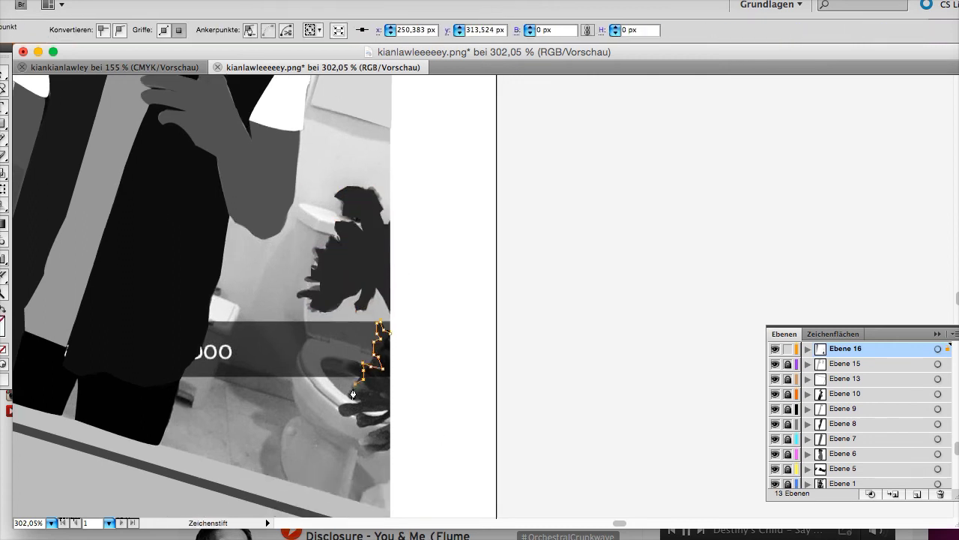
left_click(380, 324)
Trace the lower leaf shape, fill it dark, and zoom out to the whole artboard.
left_click(388, 424)
left_click(362, 442)
left_click(368, 432)
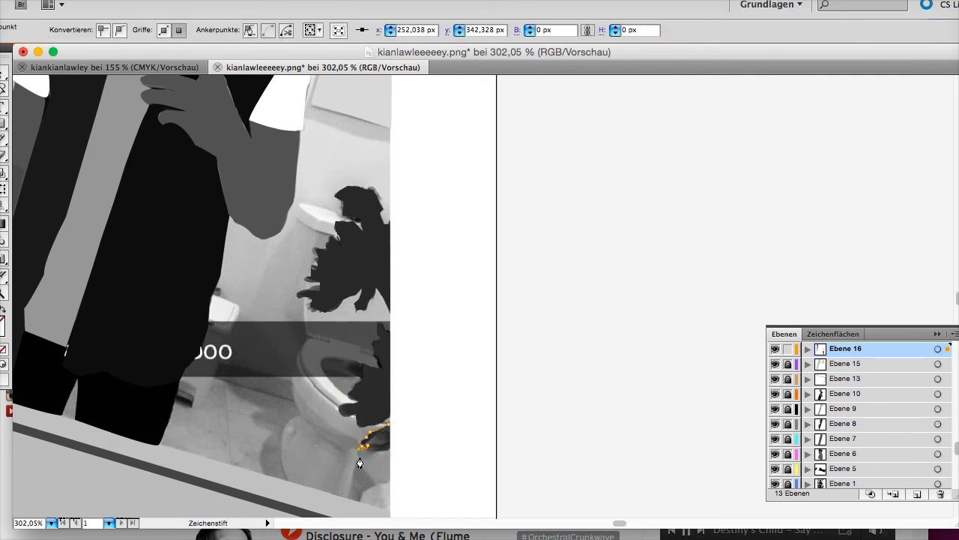
left_click(390, 429)
left_click(4, 317)
key("ctrl+0")
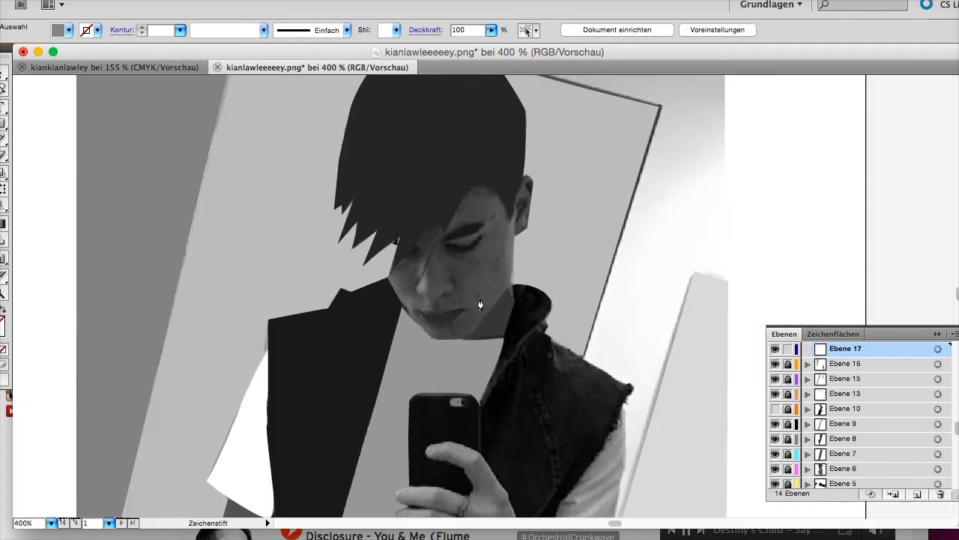
Start a pointed hair-fringe strand with the Pen, then fit the whole artboard in view.
key("p")
left_click(446, 280)
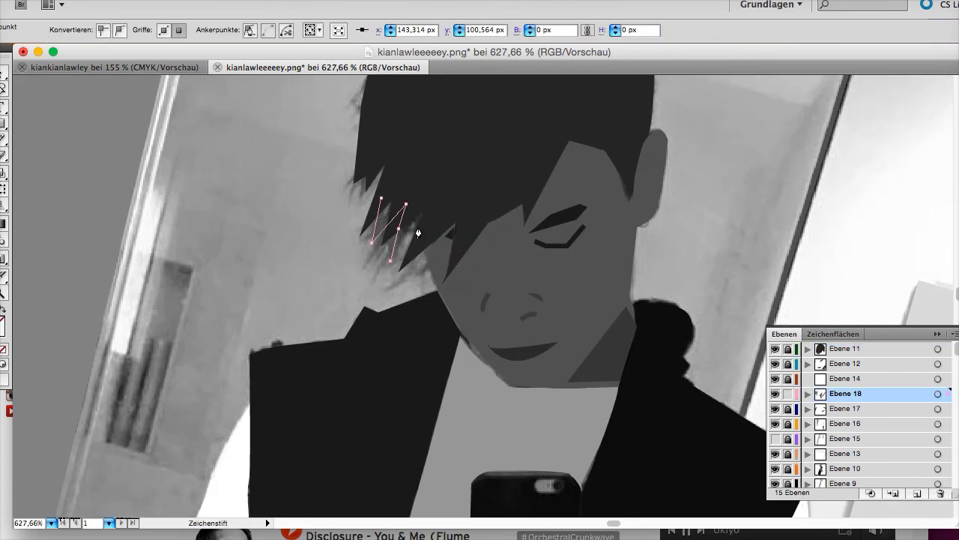
key("ctrl+0")
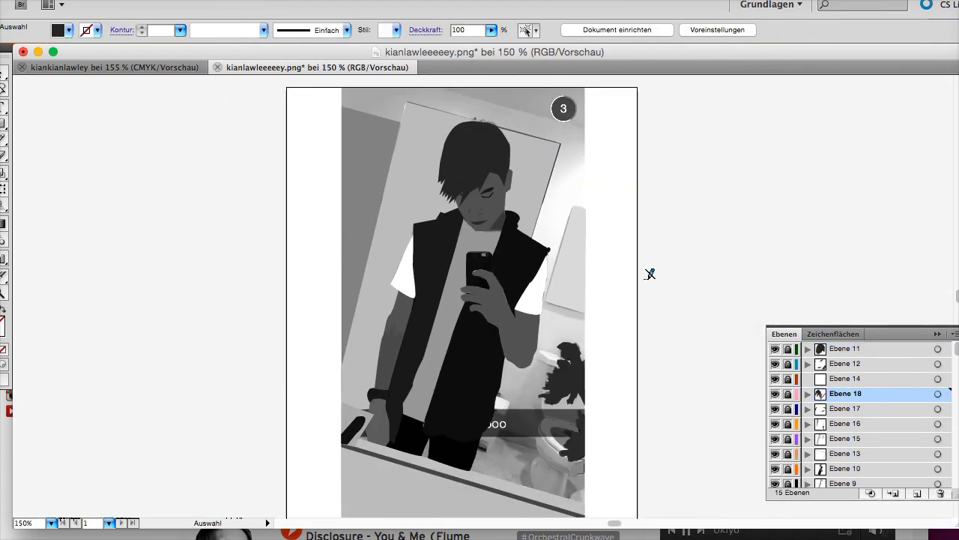